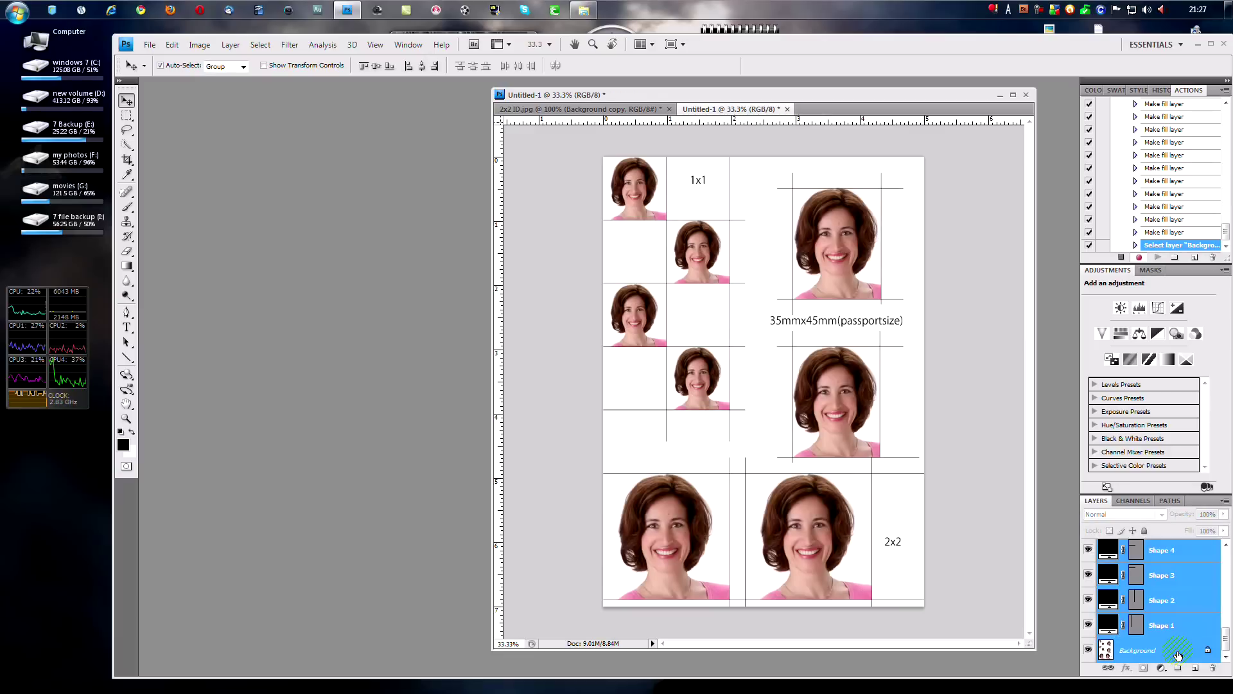
Merge all the selected layers into the Background layer and duplicate it as Background copy.
right_click(1178, 654)
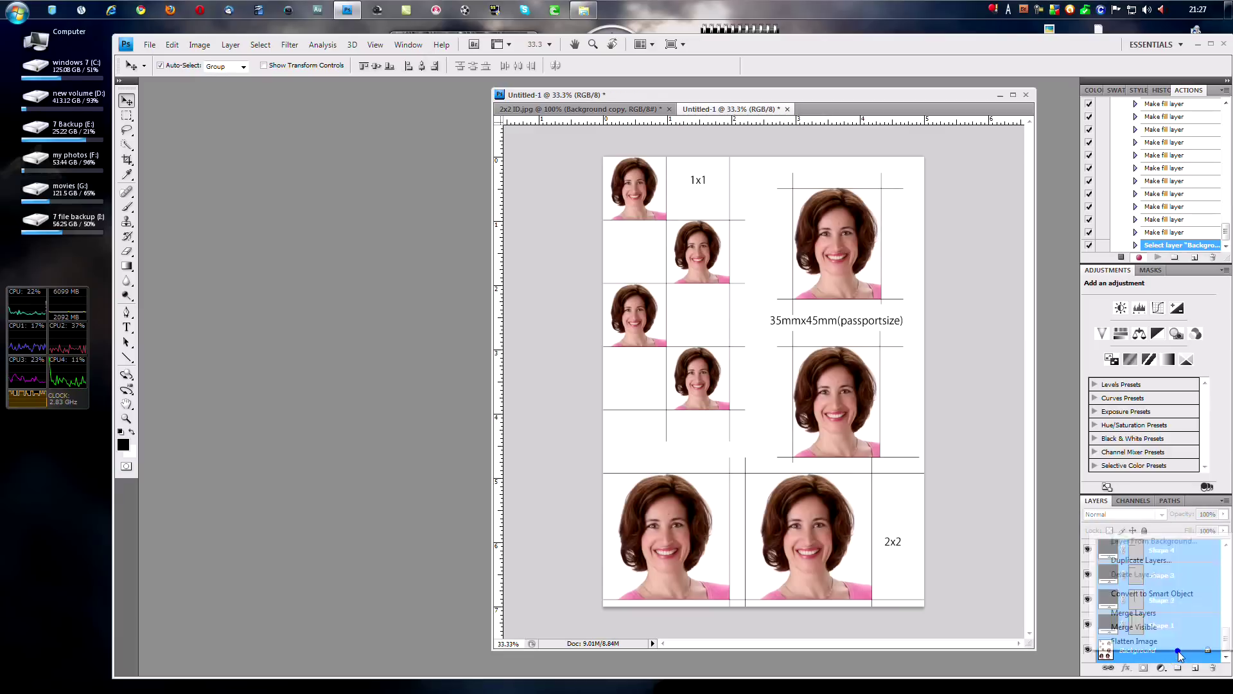
click(1134, 613)
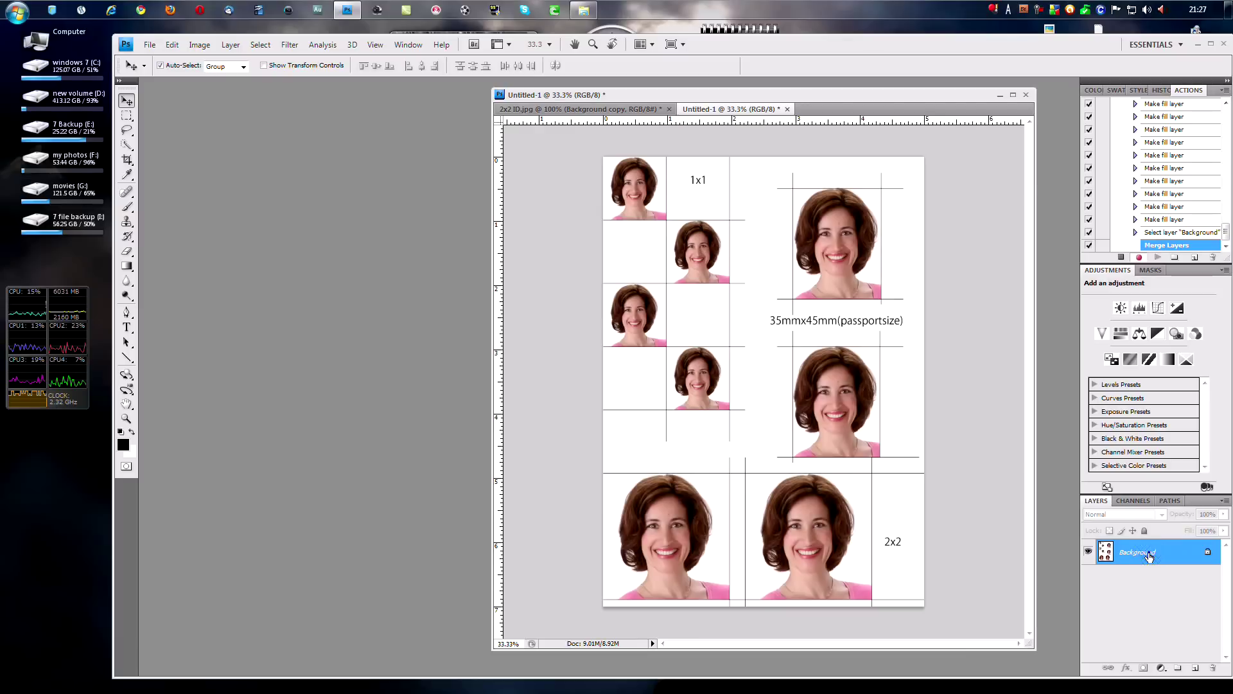
right_click(1149, 556)
click(1141, 581)
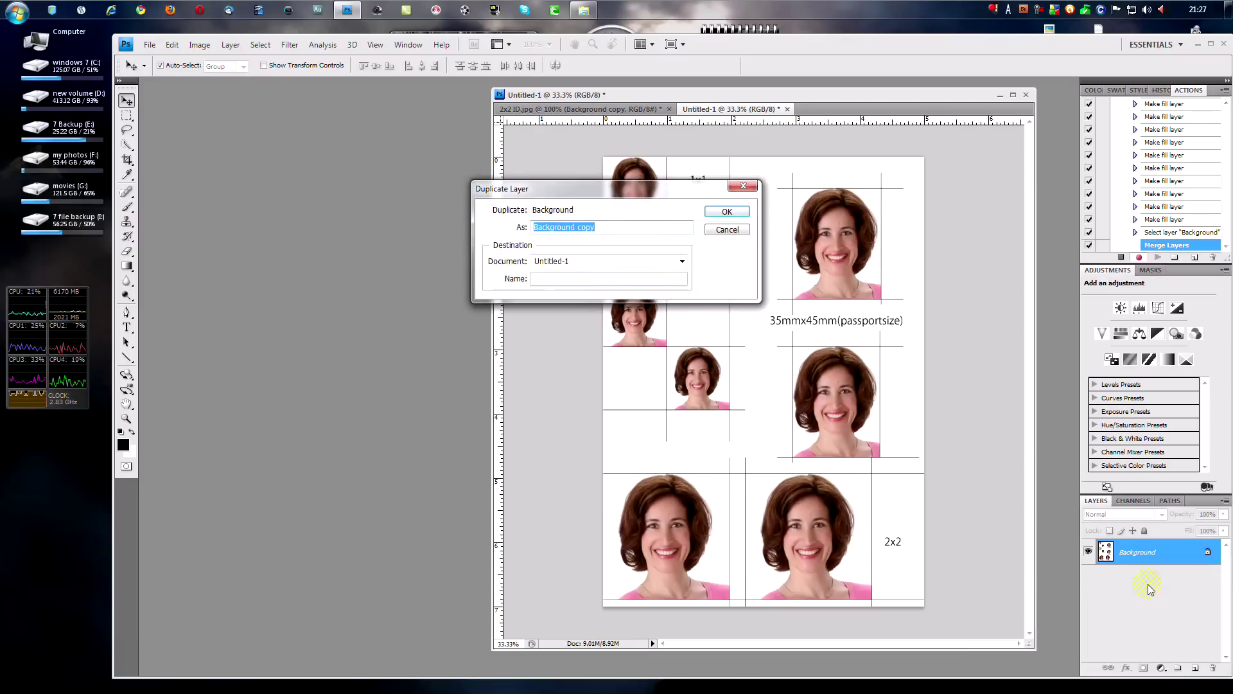
click(733, 212)
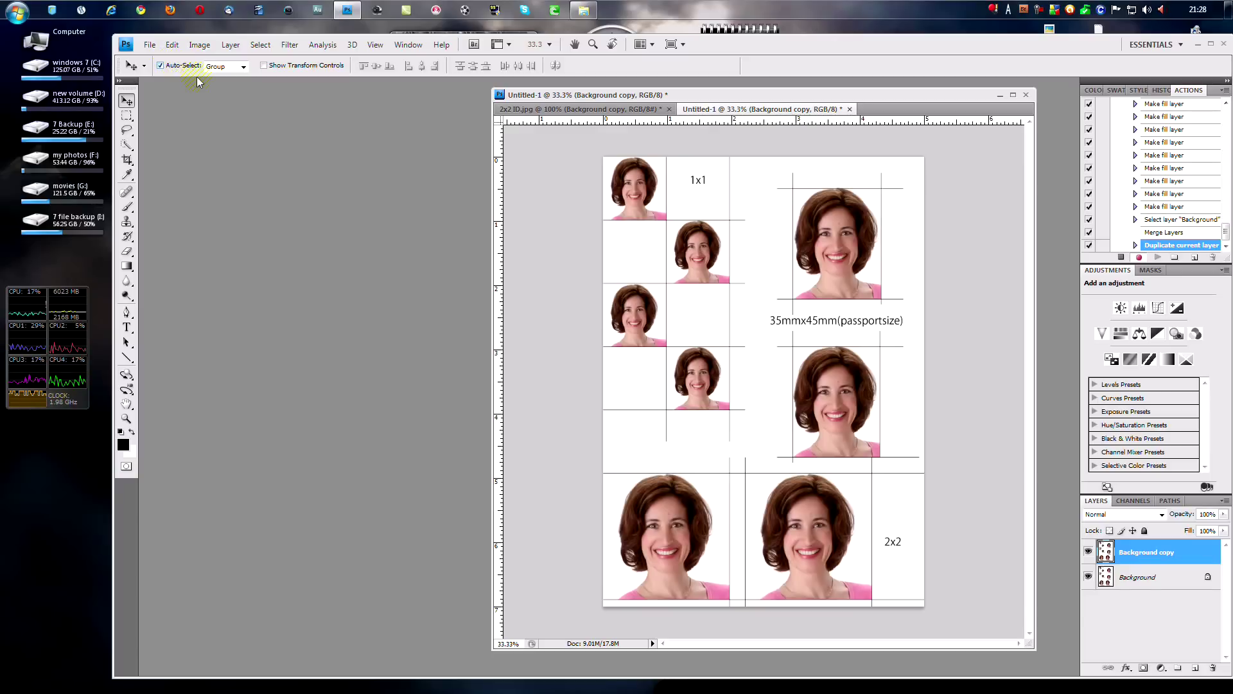
Save the photo layout to the desktop as sample in JPEG format at maximum quality 12.
click(149, 45)
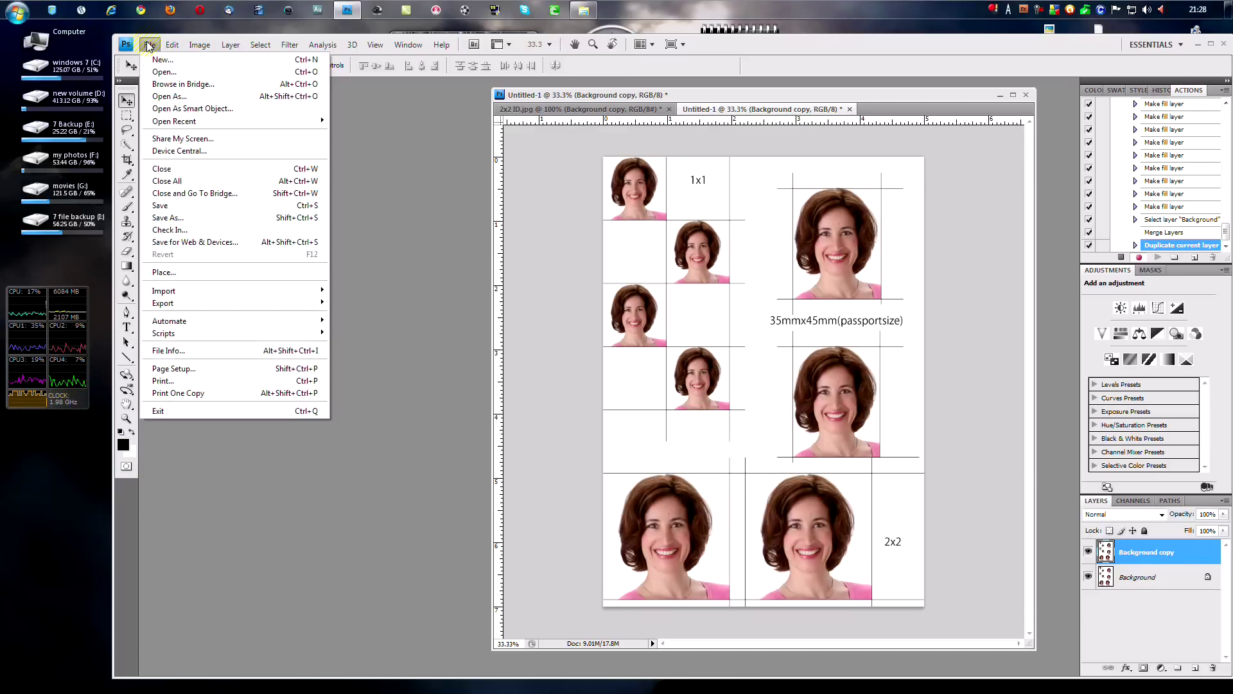
click(173, 219)
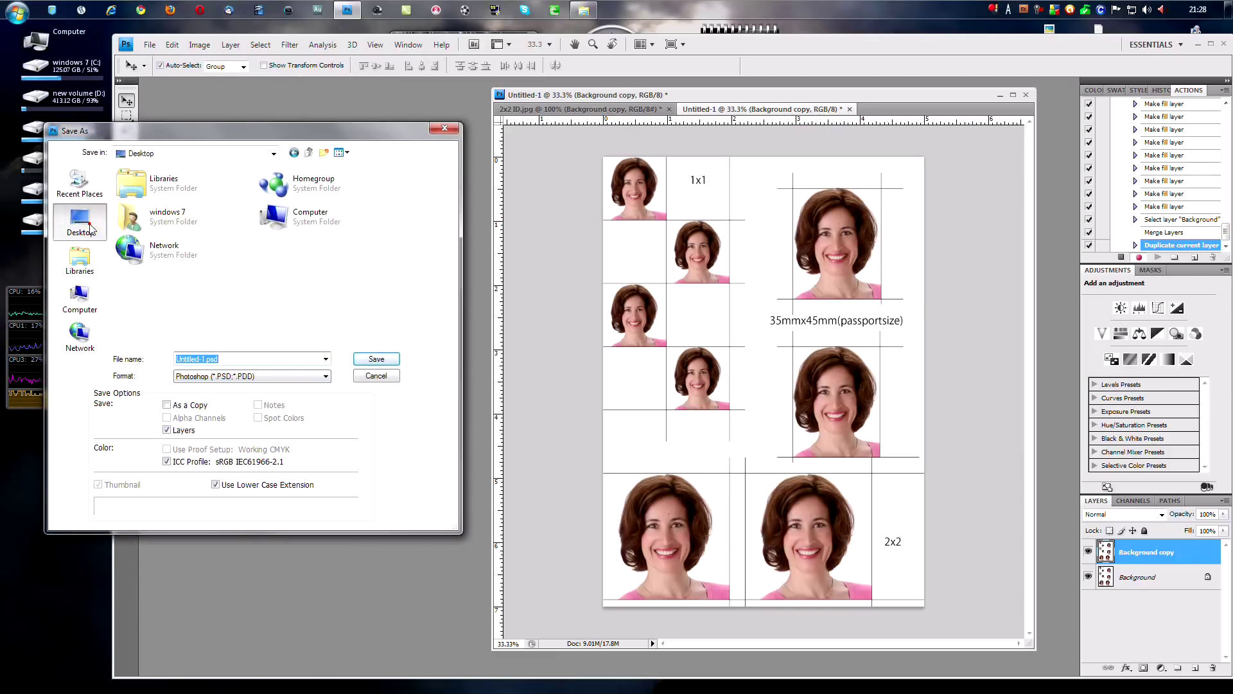
text(sample)
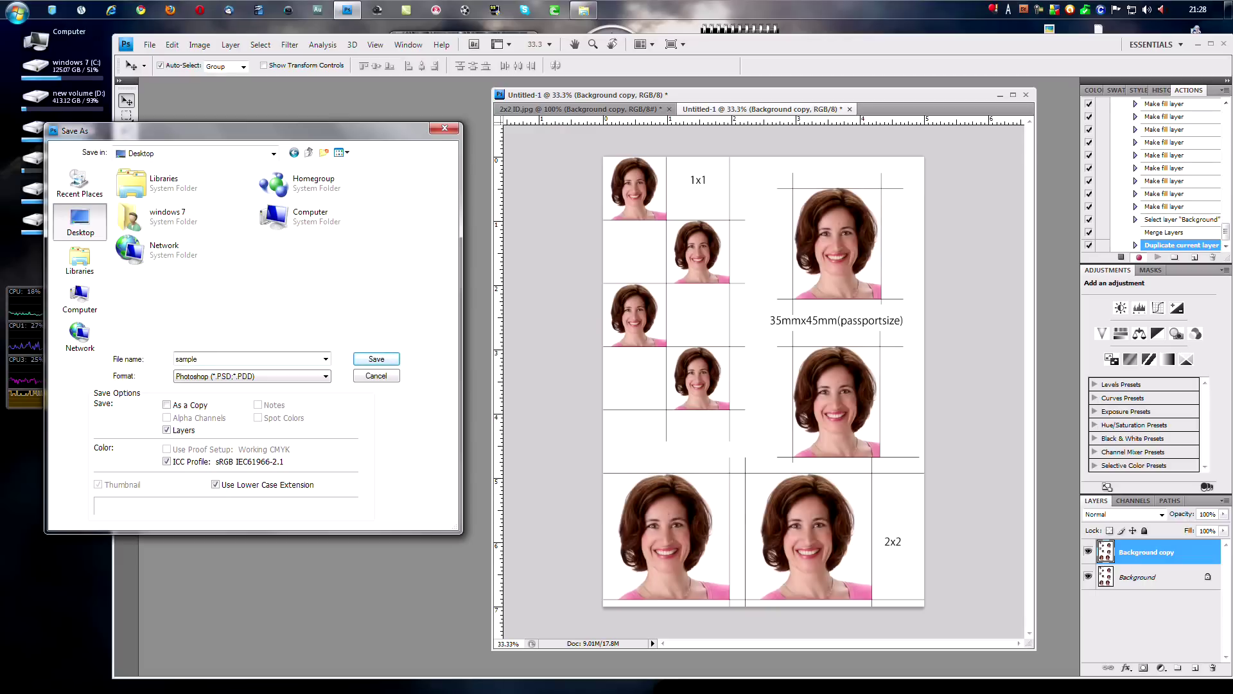
click(227, 382)
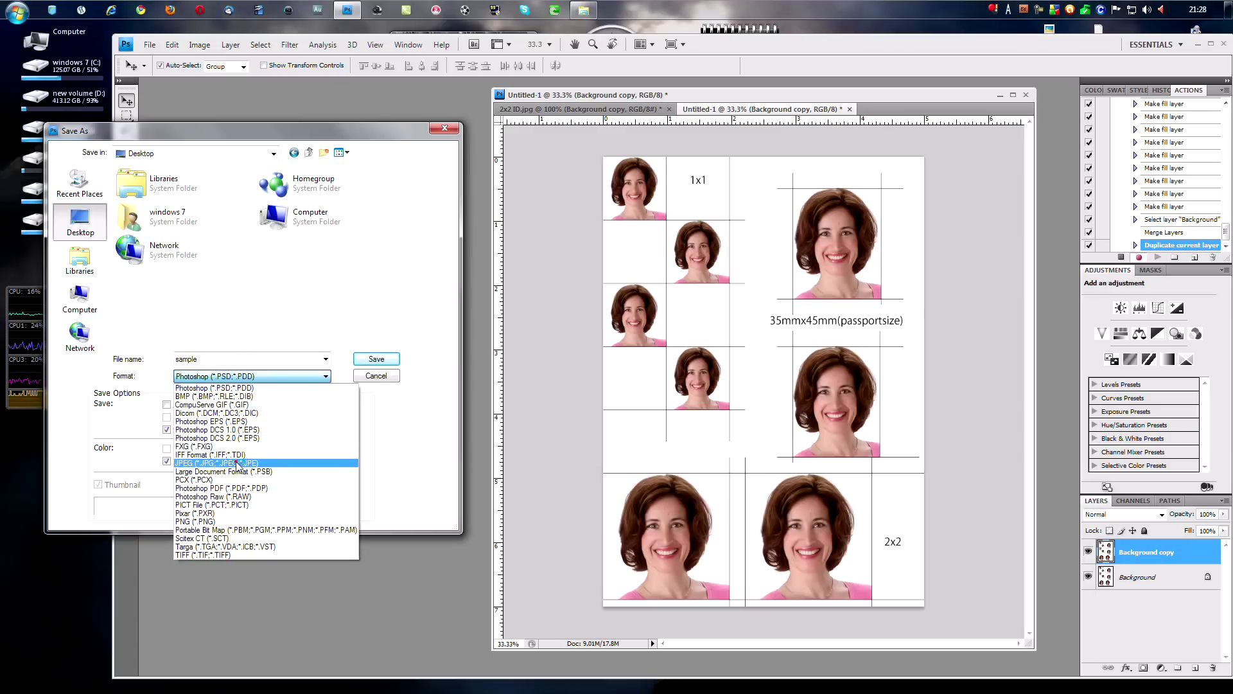
click(237, 463)
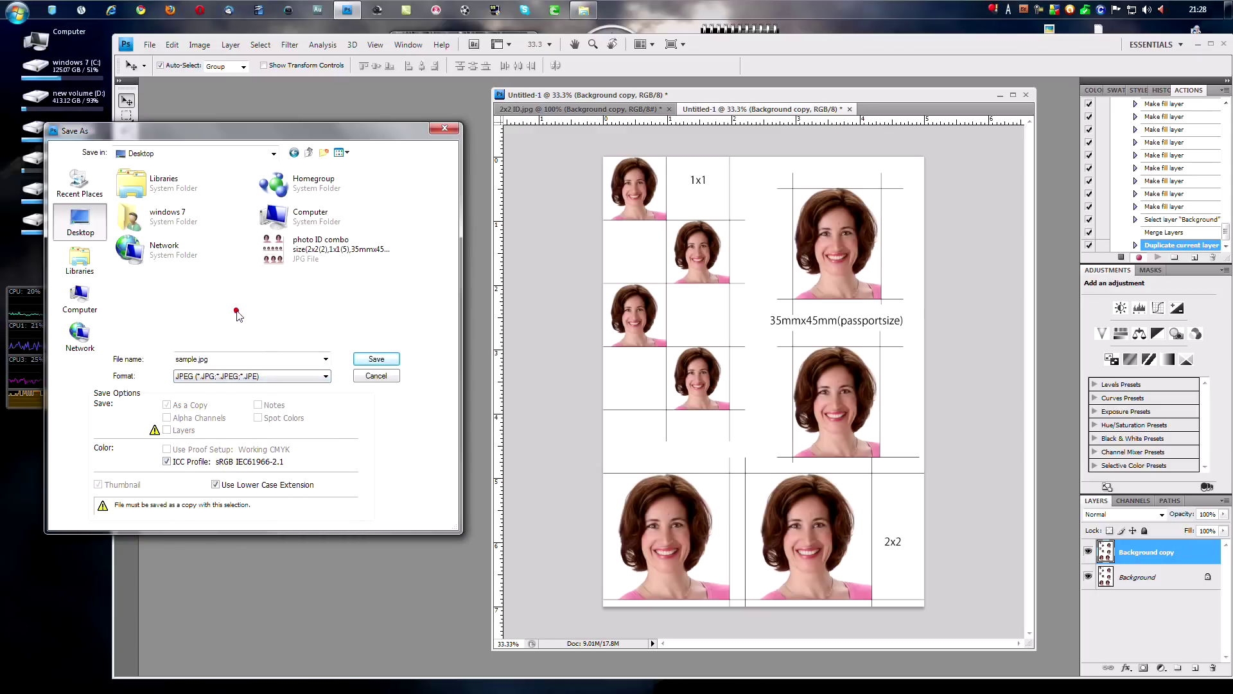
click(388, 363)
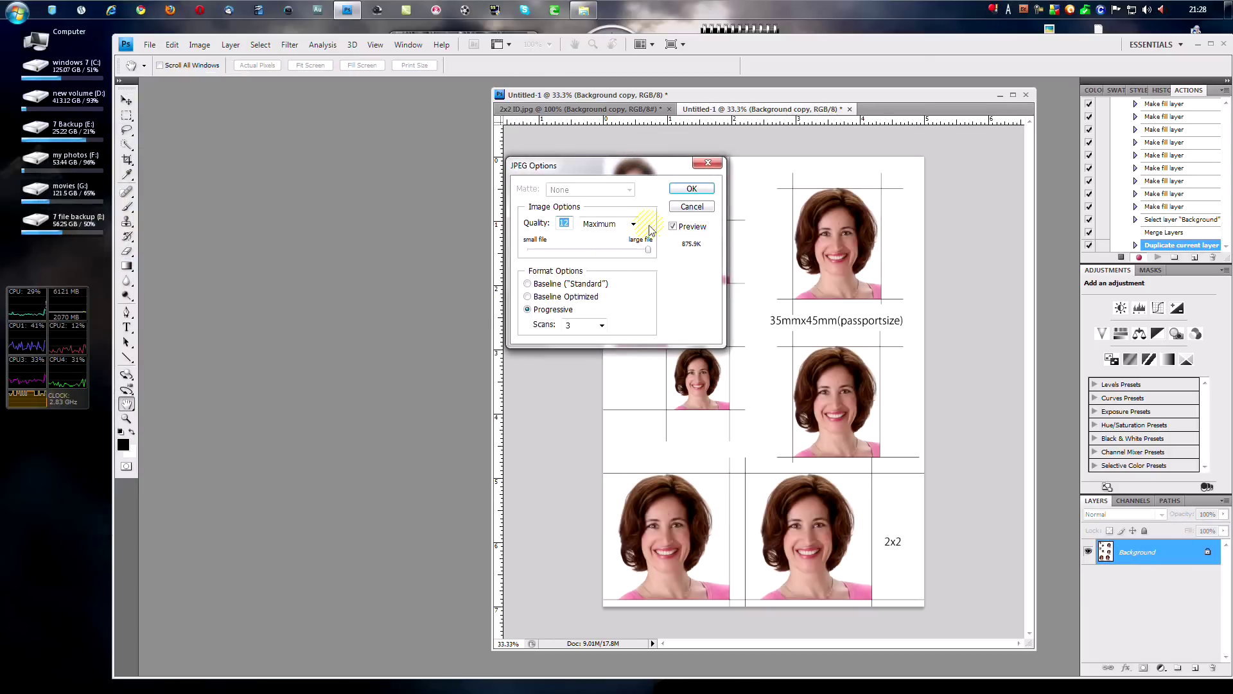
click(677, 189)
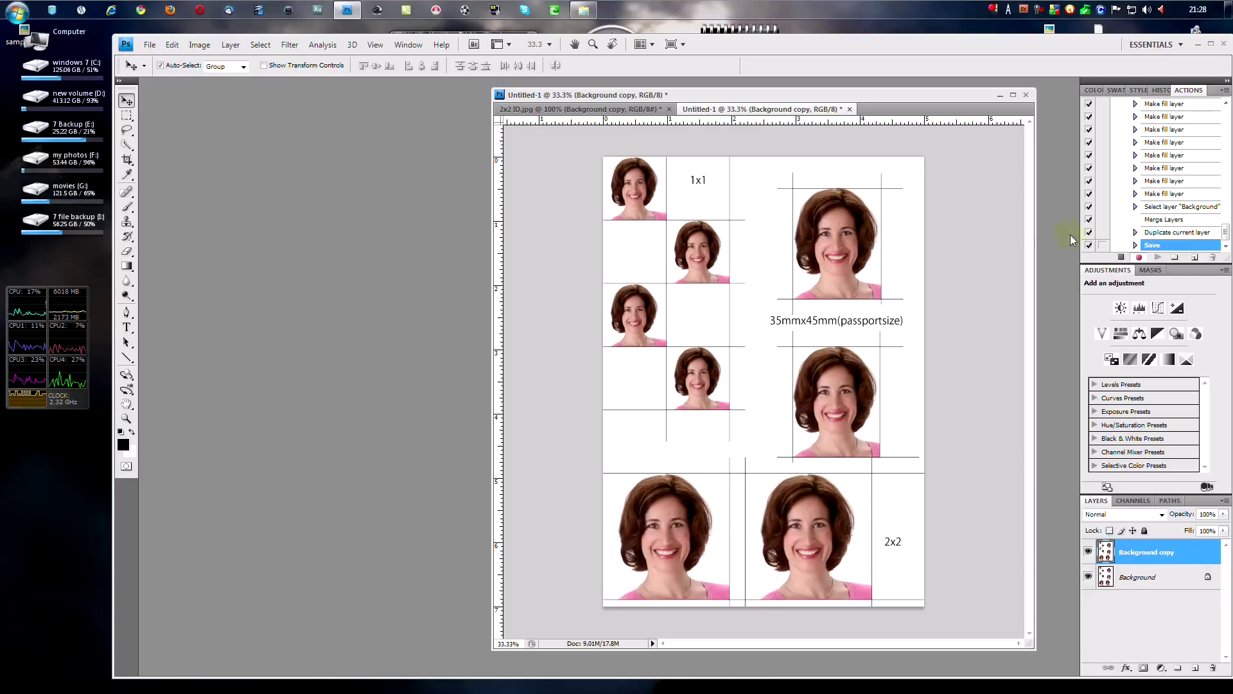
Stop recording the action and close both the layout and 2x2 ID.jpg without saving changes.
click(1121, 257)
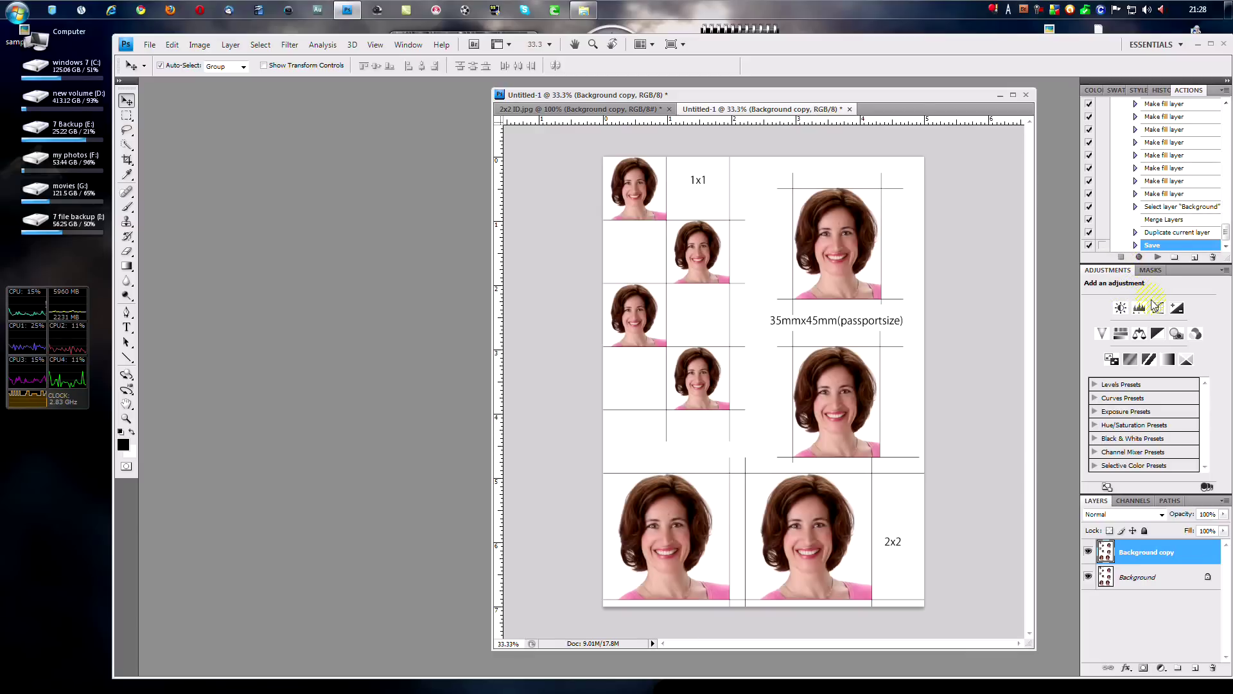
click(1025, 97)
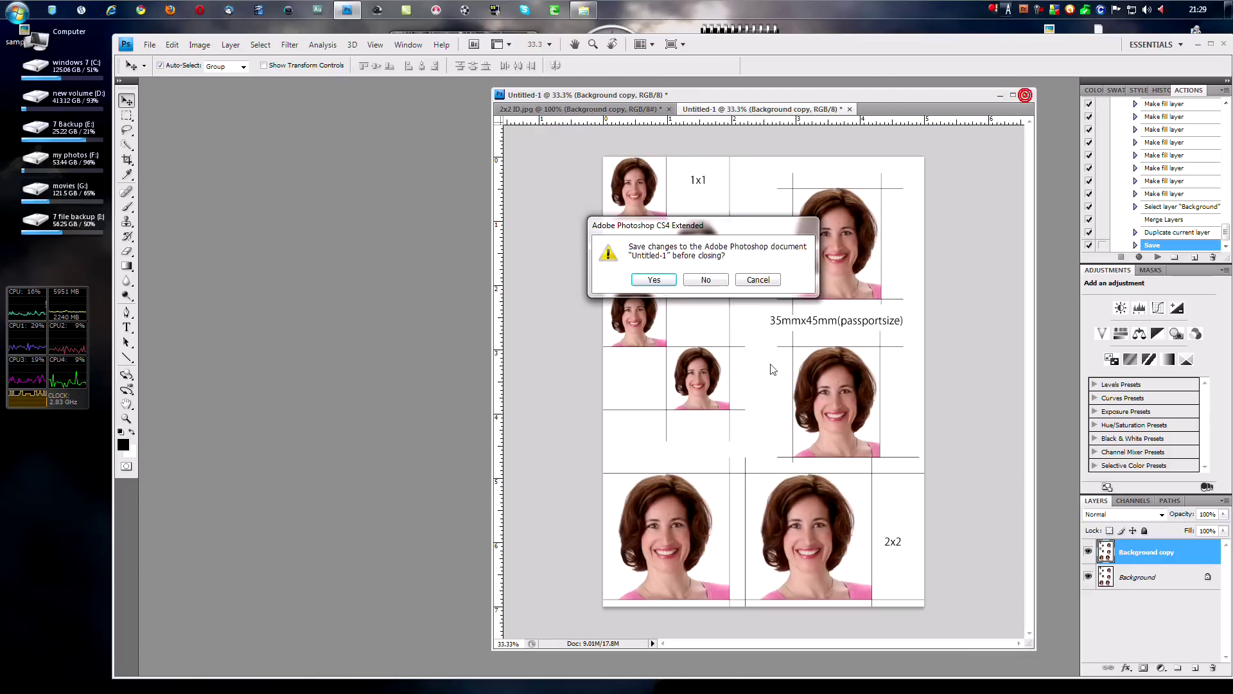
click(706, 279)
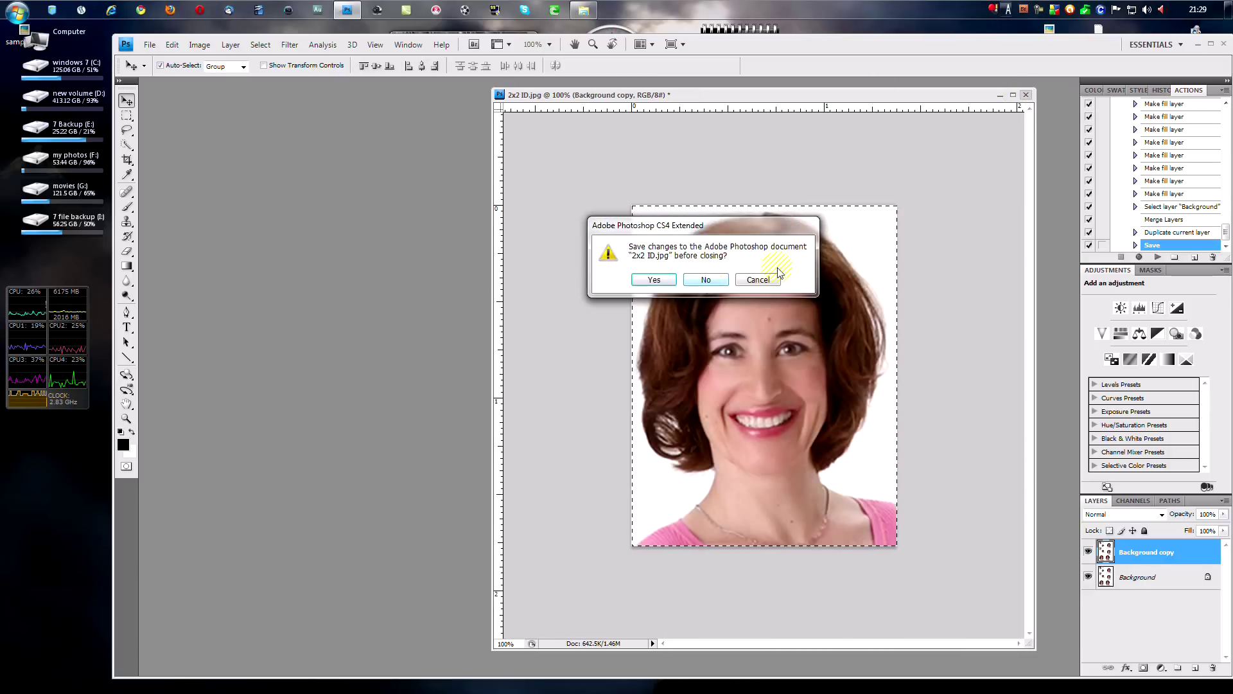
click(706, 279)
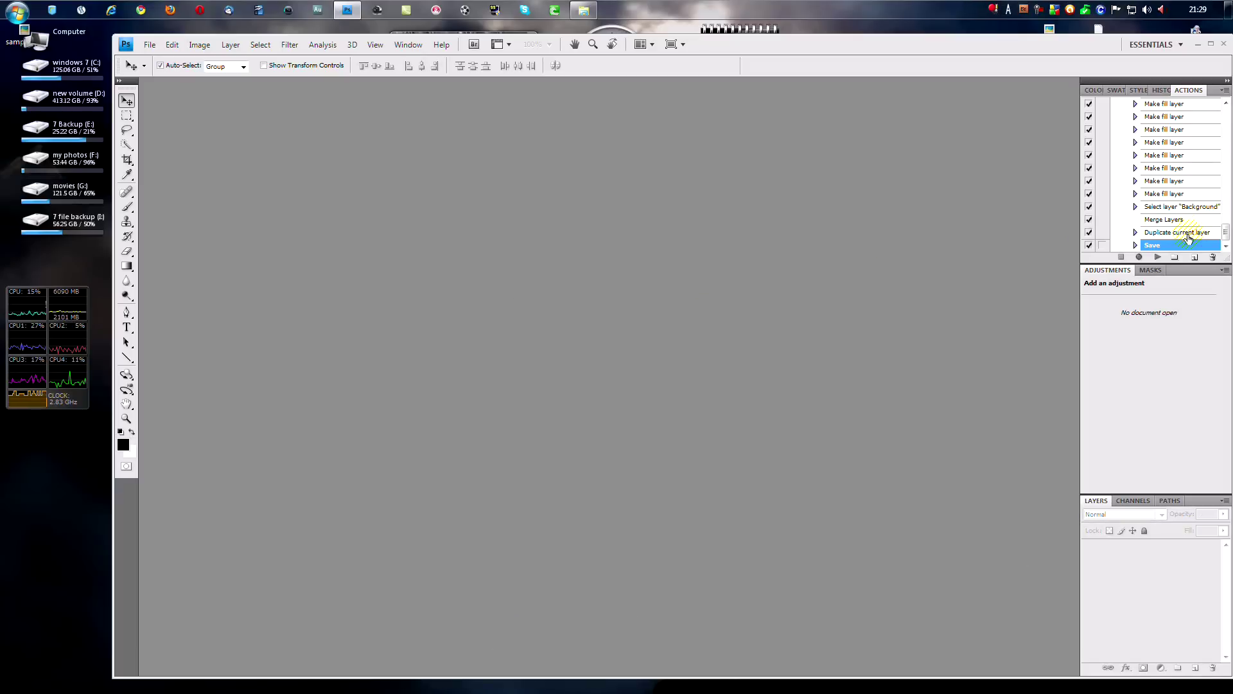
Collapse the recorded action in the Photo ID set, and preview sample.jpg from the desktop before closing the viewer.
drag(1224, 232, 1220, 133)
click(1126, 156)
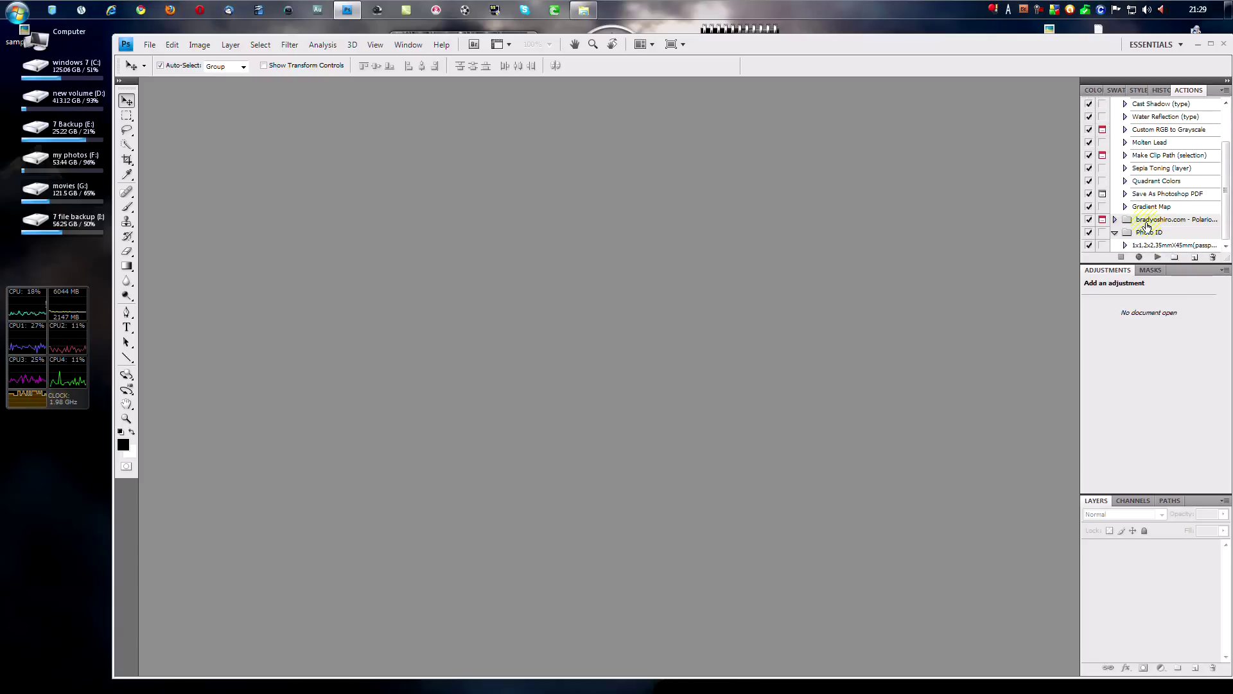
double_click(19, 40)
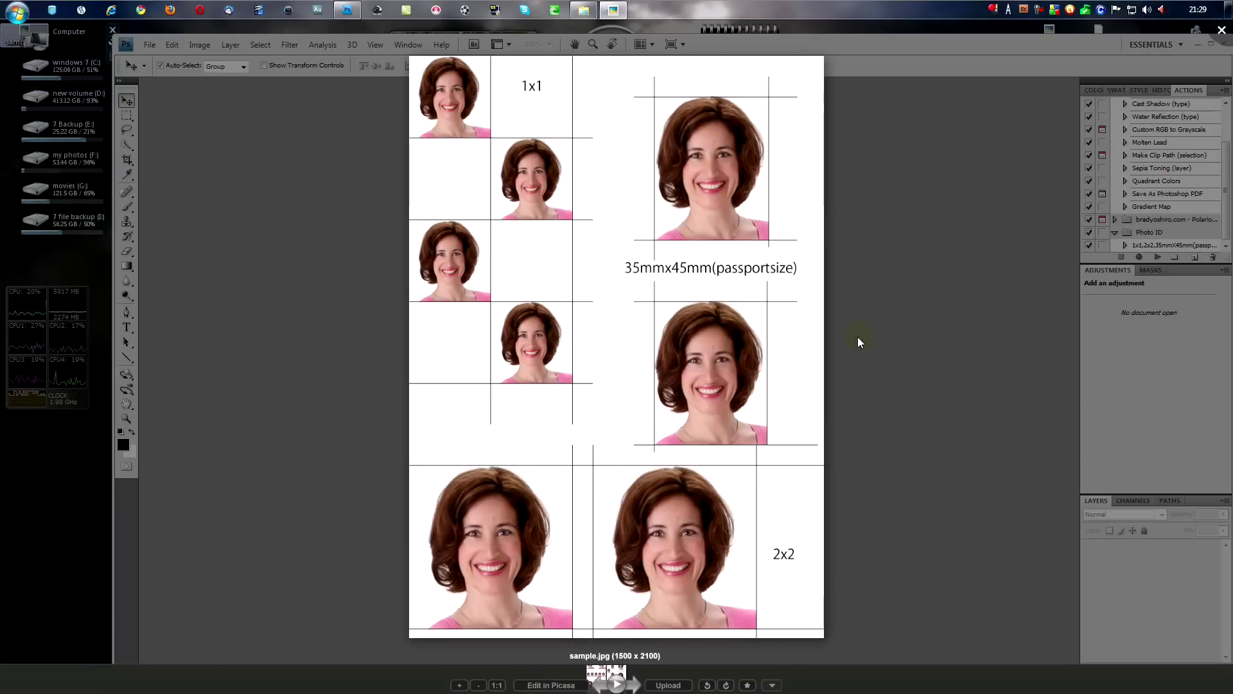
double_click(777, 345)
click(811, 44)
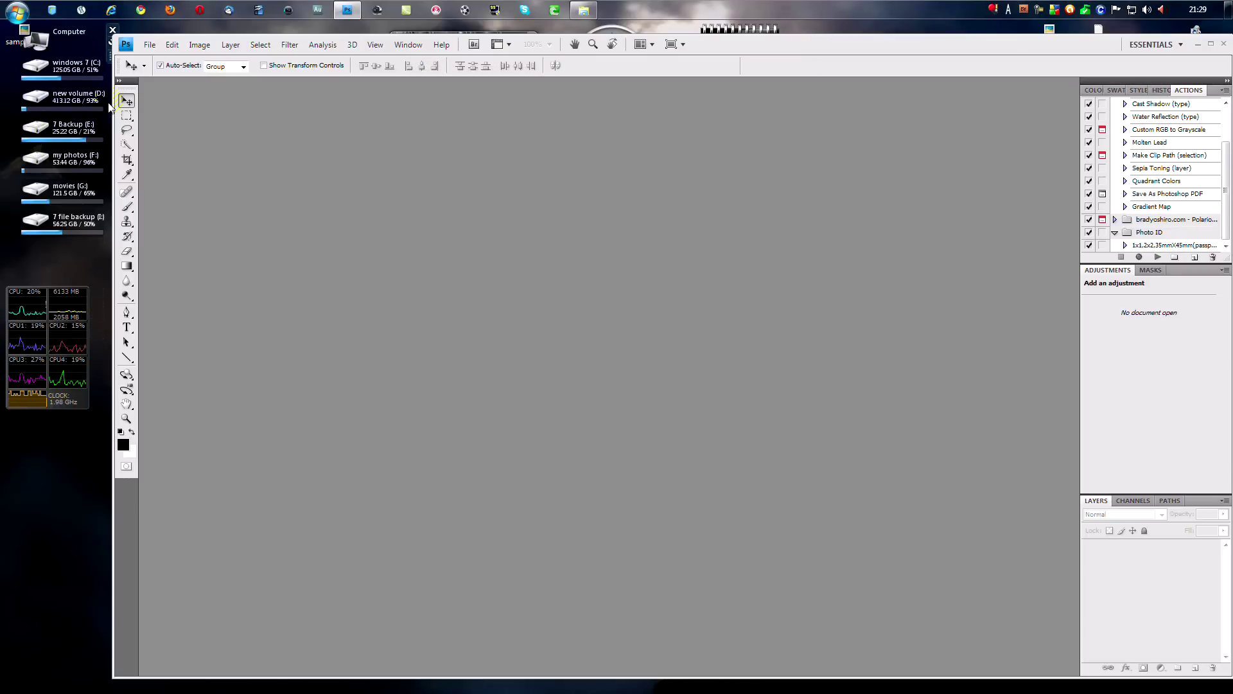
Open 2x2 ID.jpg from the photoshop documents folder in an enlarged floating window.
click(583, 13)
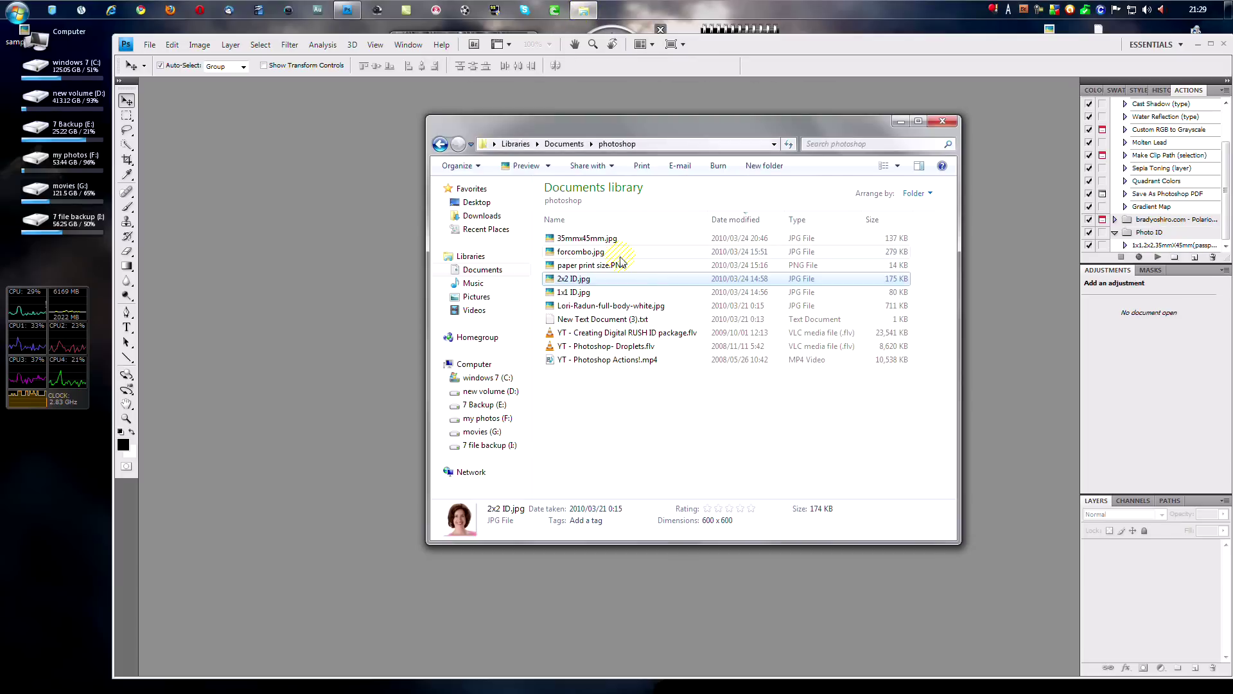
drag(581, 278, 299, 296)
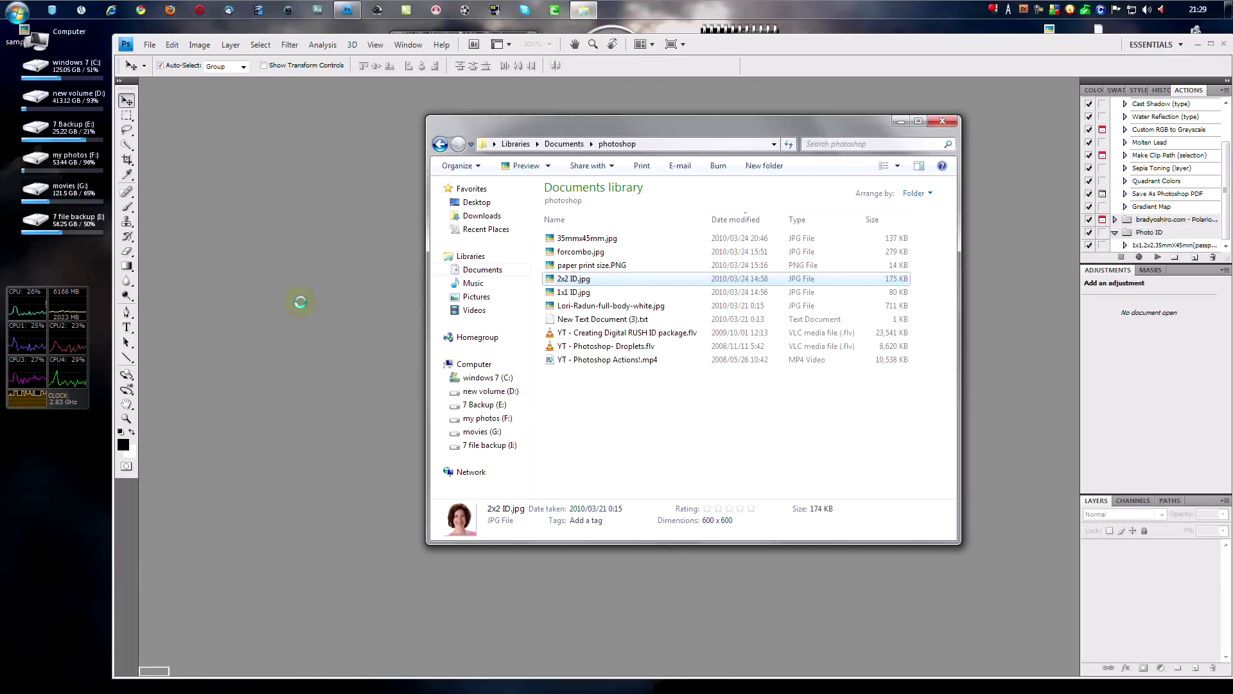
drag(224, 88, 334, 131)
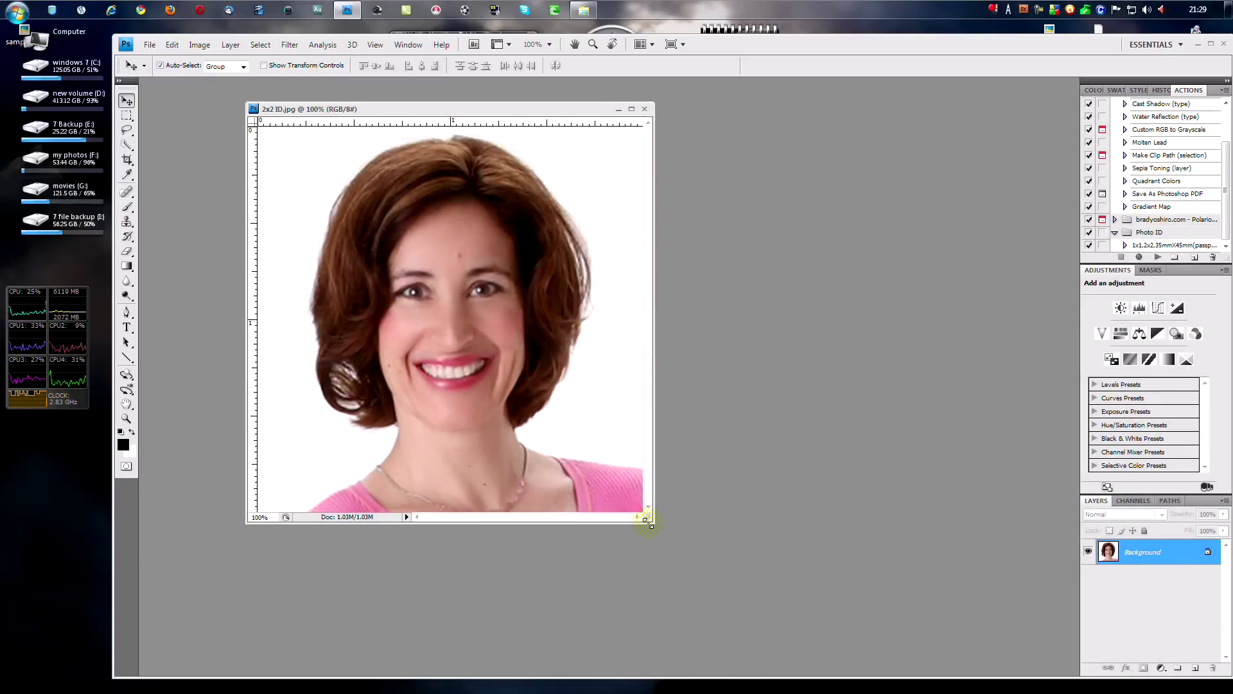
drag(647, 522, 730, 564)
drag(550, 108, 823, 123)
Play the 1x1,2x2,35mmX45mm action on the portrait, and close both resulting documents without saving.
click(1157, 247)
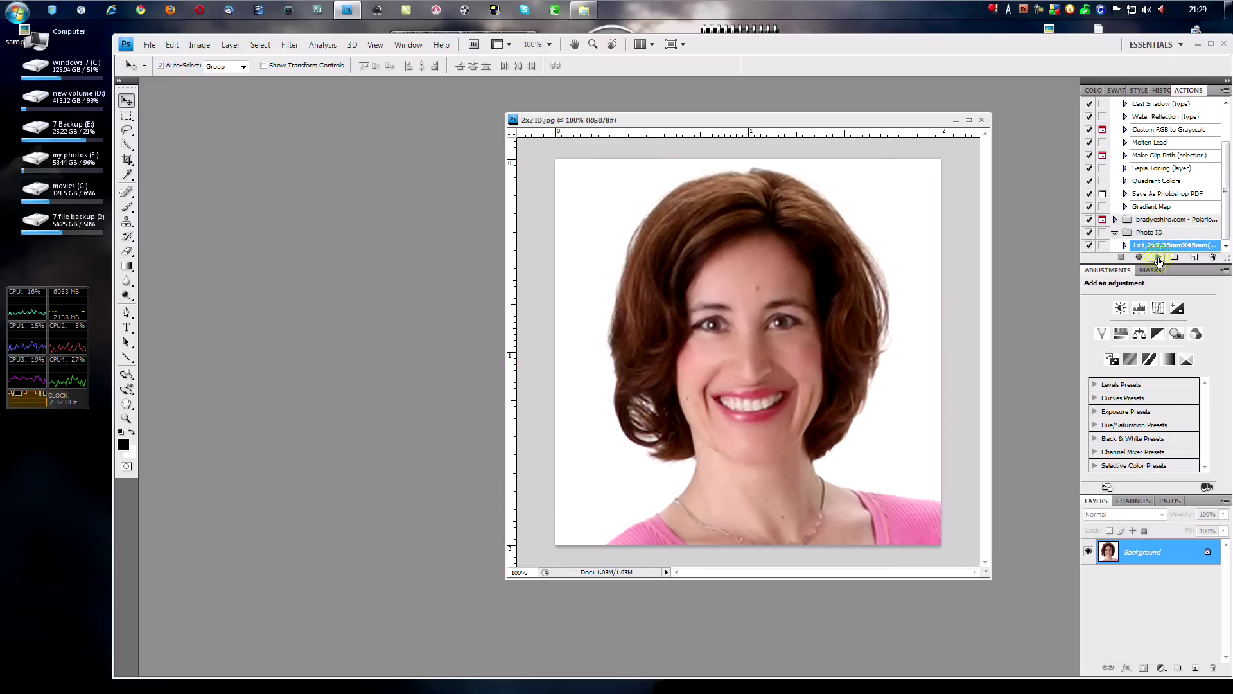
click(1159, 257)
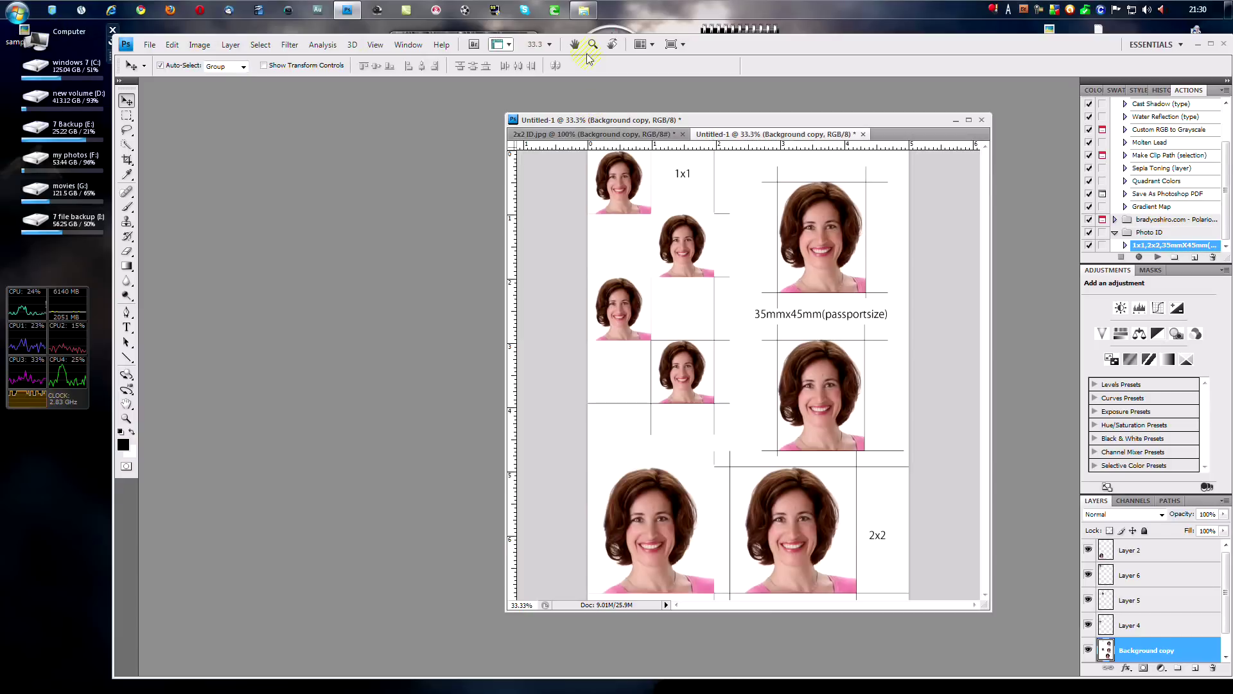
click(984, 121)
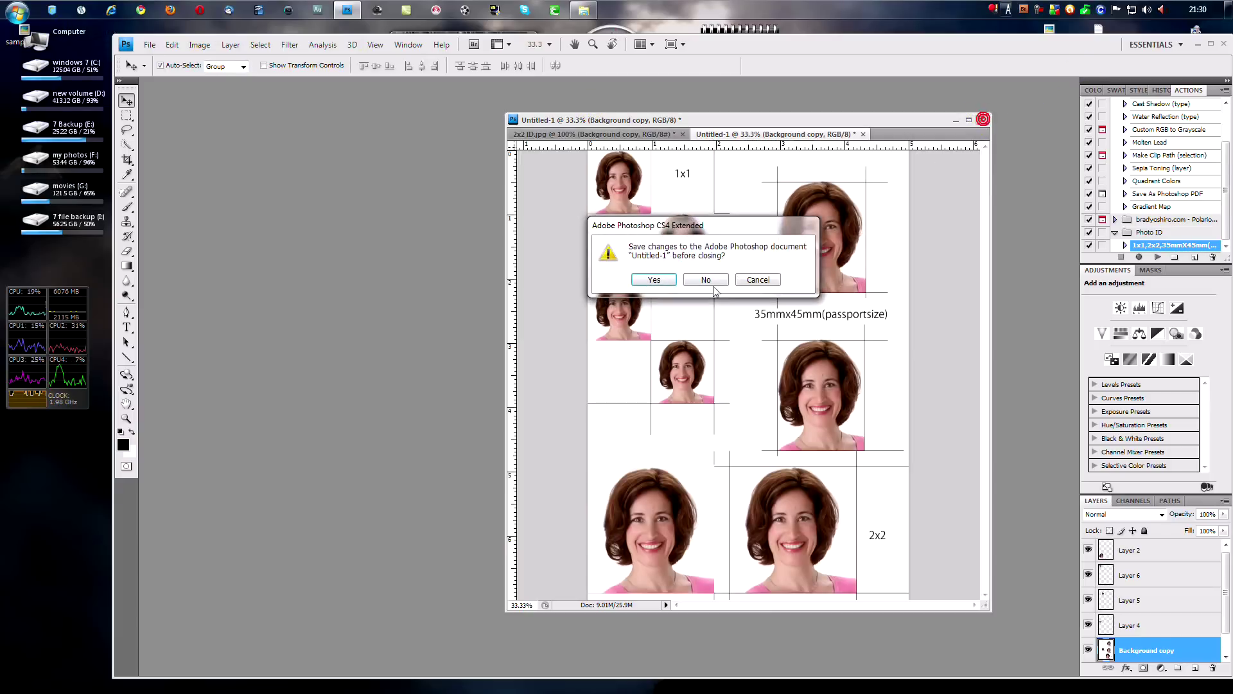
click(706, 279)
click(711, 279)
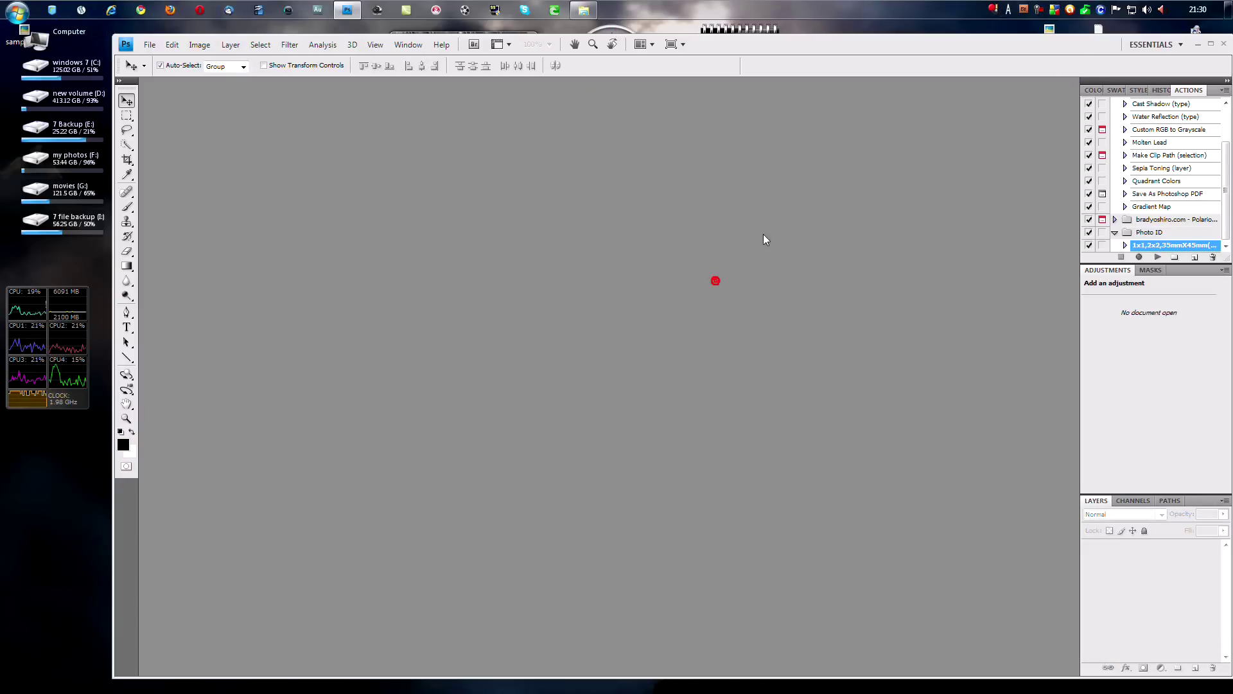
Delete sample.jpg from the desktop to the Recycle Bin.
right_click(14, 39)
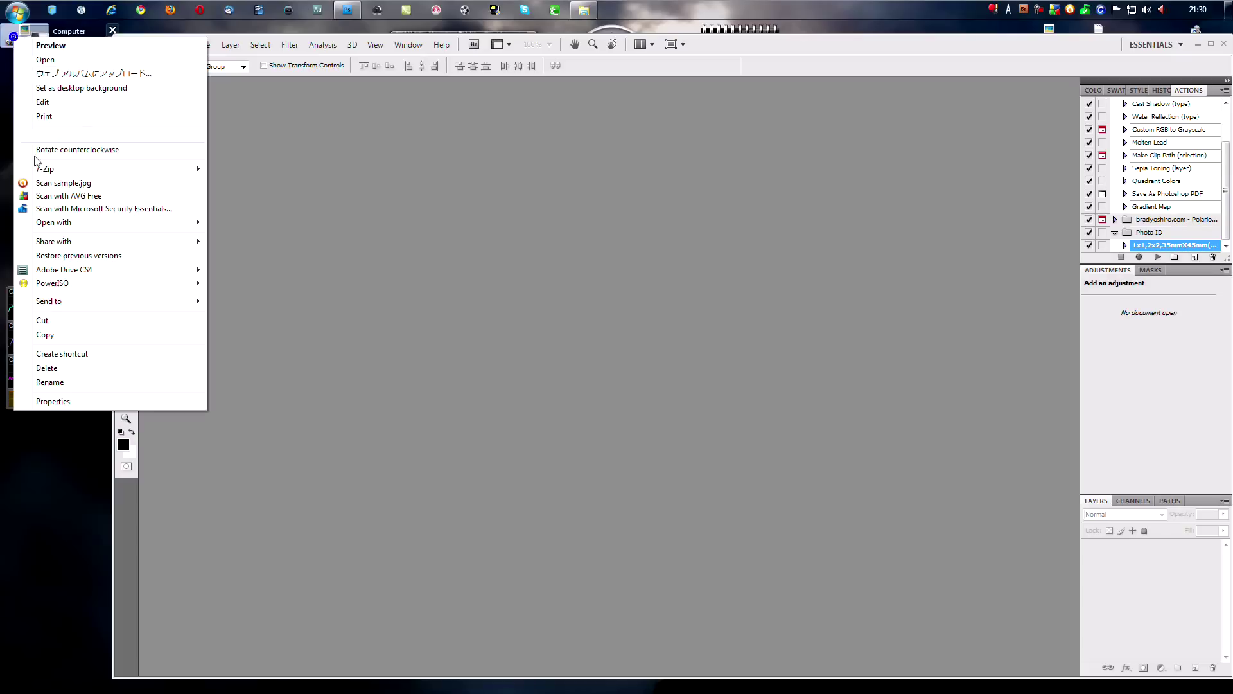
click(48, 368)
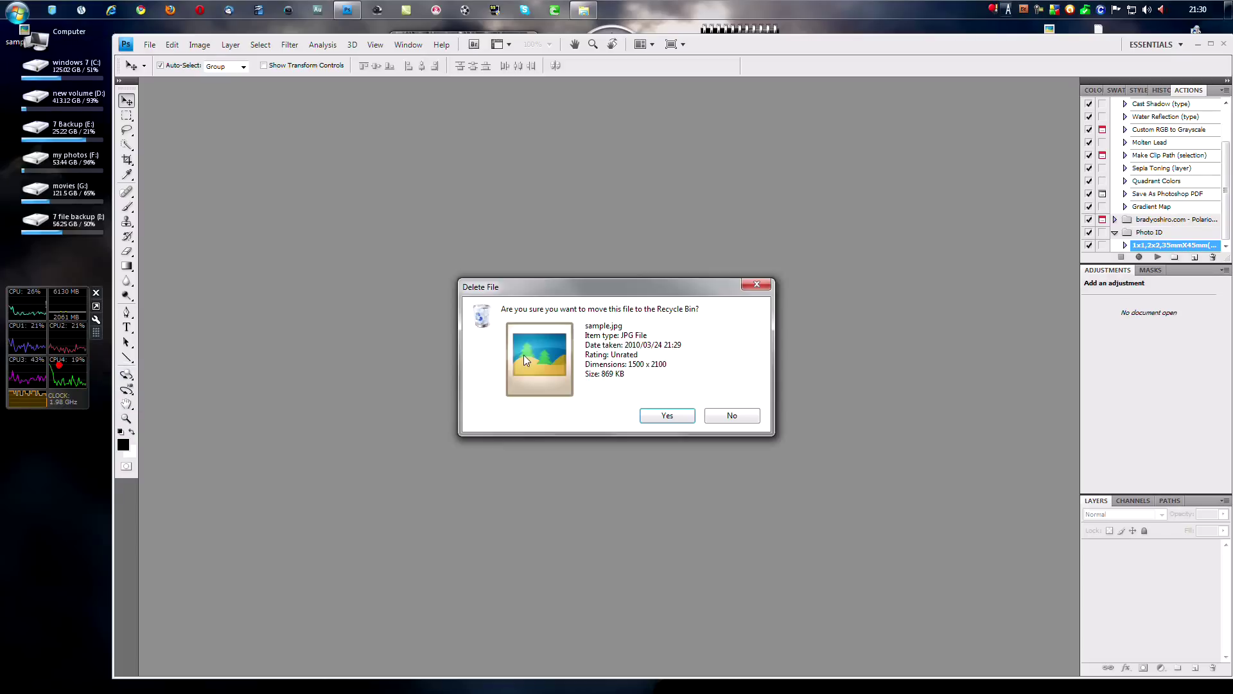
click(662, 419)
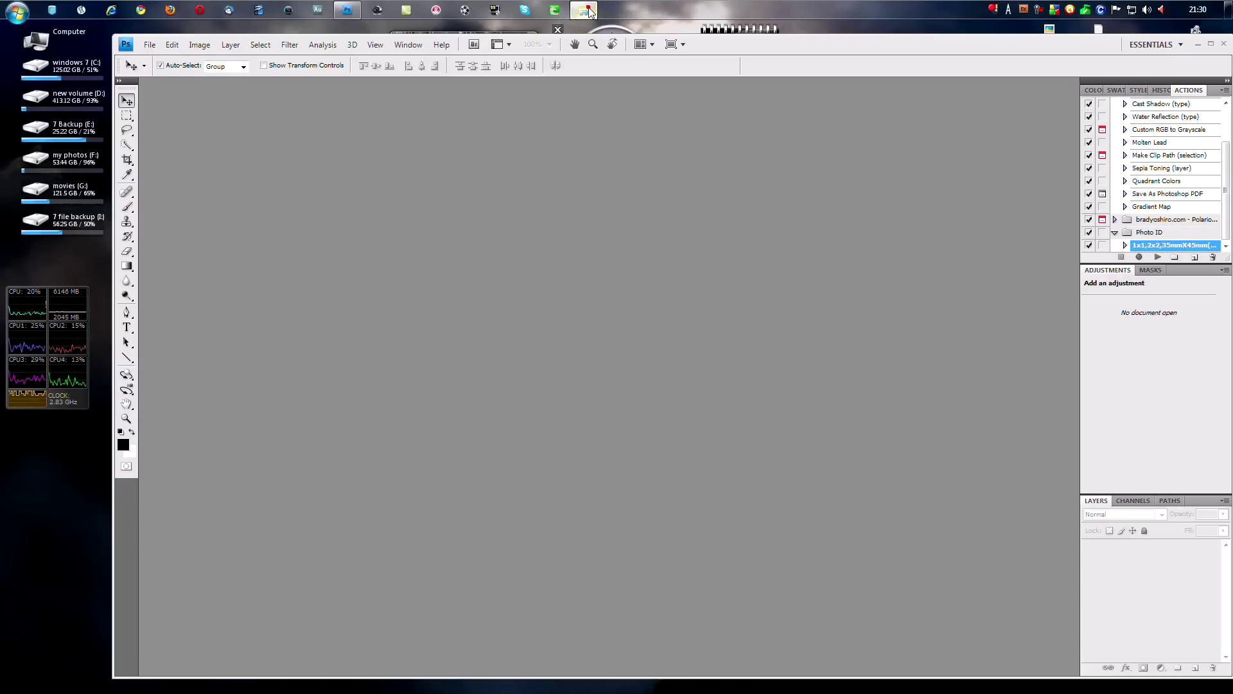
Reopen 2x2 ID.jpg from the photoshop documents folder, float its window and enlarge it slightly.
click(589, 12)
double_click(589, 278)
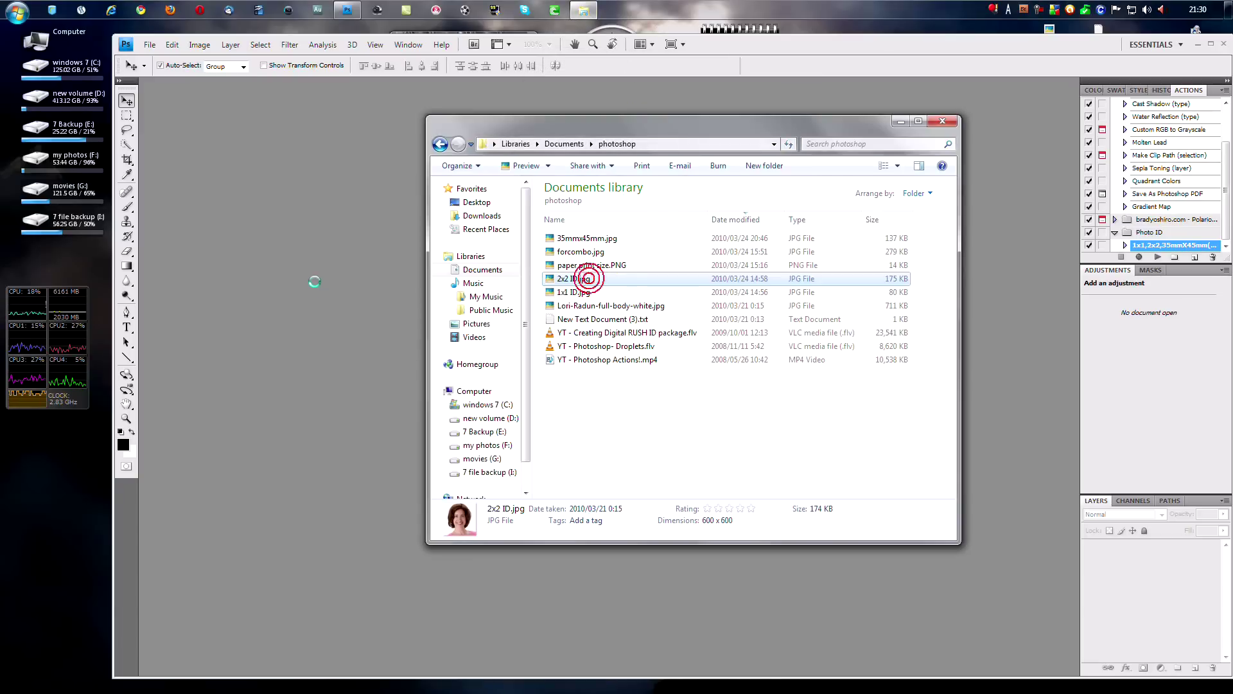
click(901, 121)
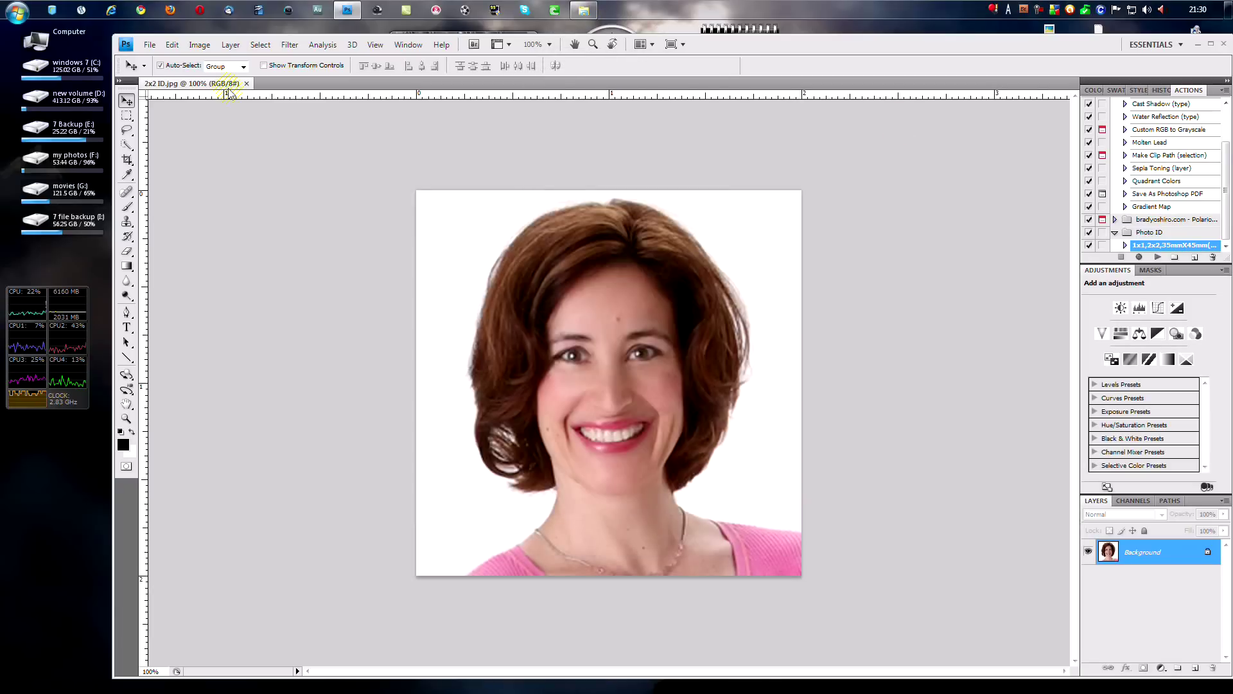
drag(228, 84, 517, 168)
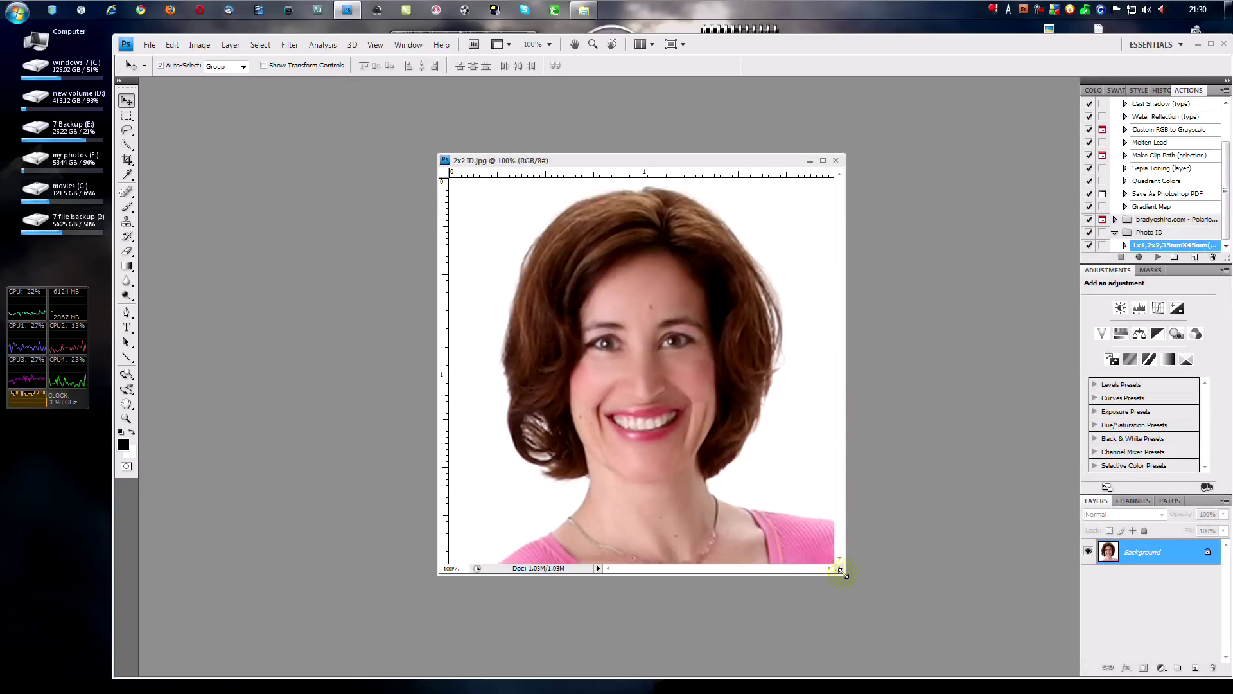
drag(842, 571, 854, 585)
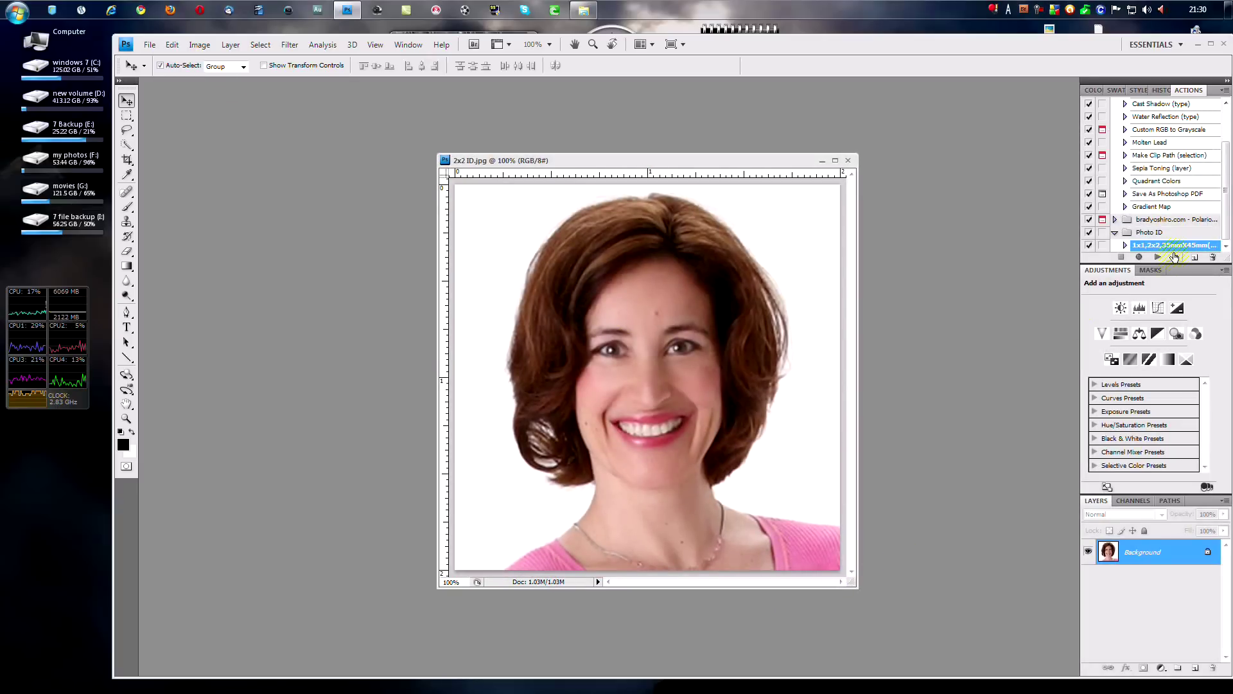
Run the 1x1,2x2,35mmX45mm action on the reopened portrait and preview the generated sample.jpg from the desktop.
click(1174, 244)
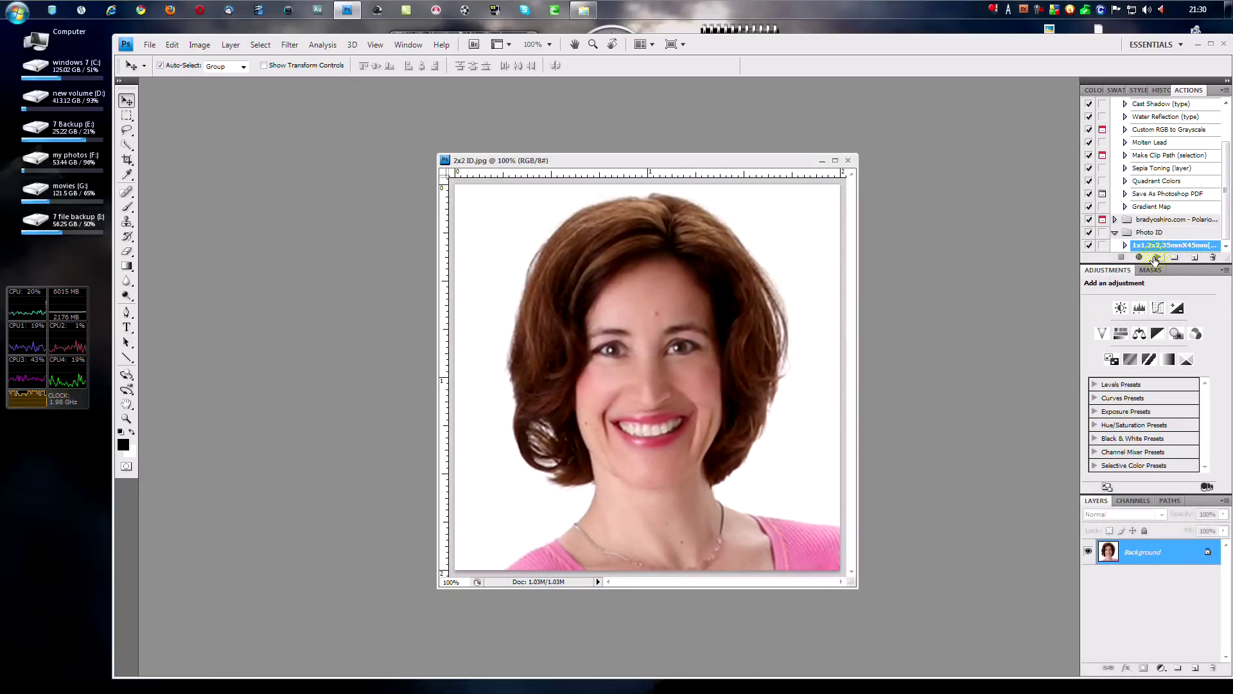
click(1156, 258)
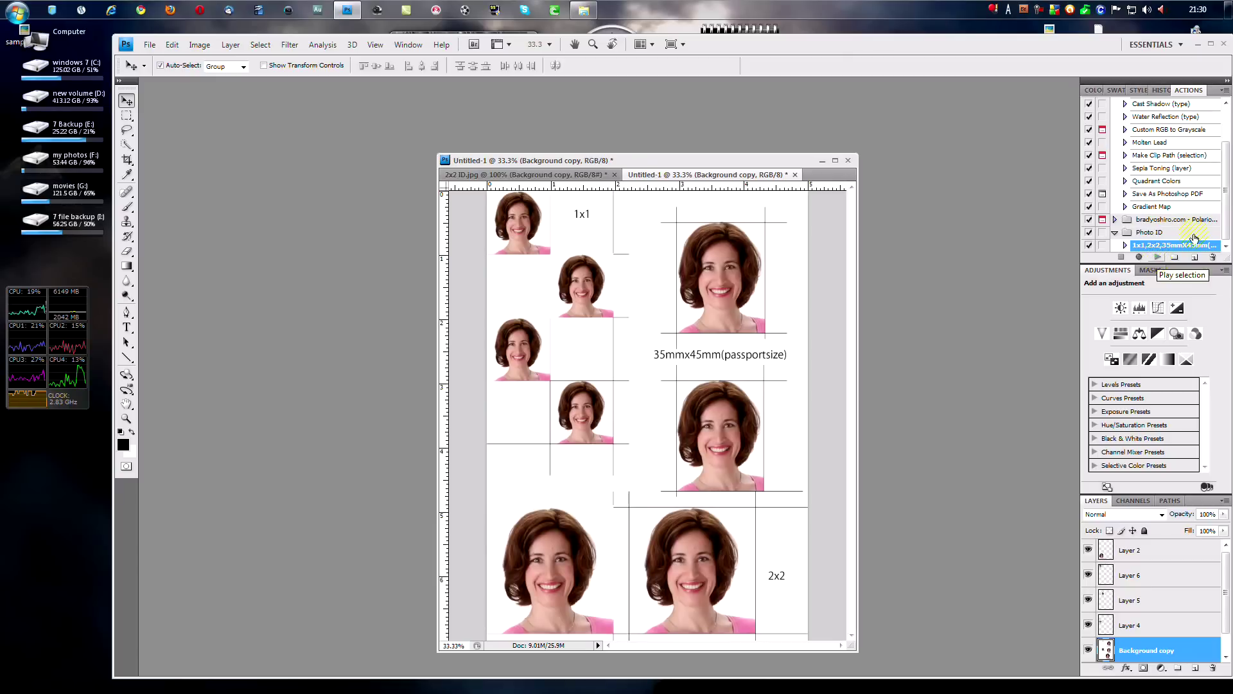
double_click(13, 41)
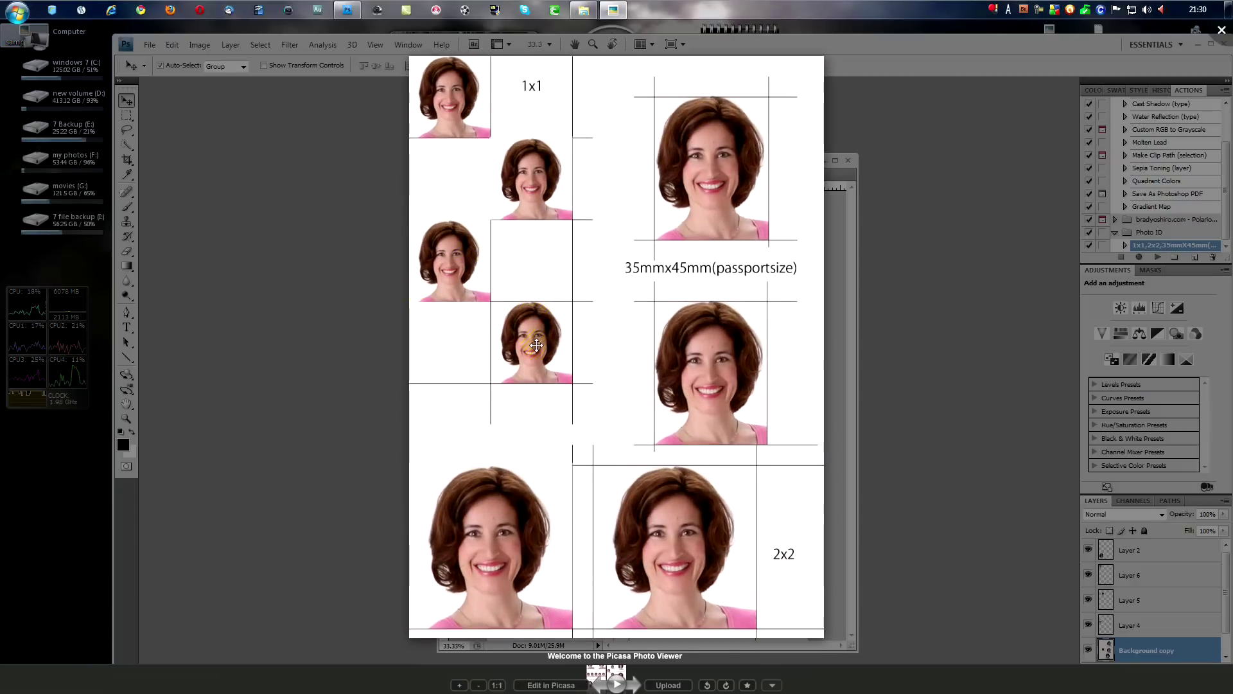
Close the sample.jpg preview, and close Untitled-1 and 2x2 ID.jpg without saving changes.
click(588, 319)
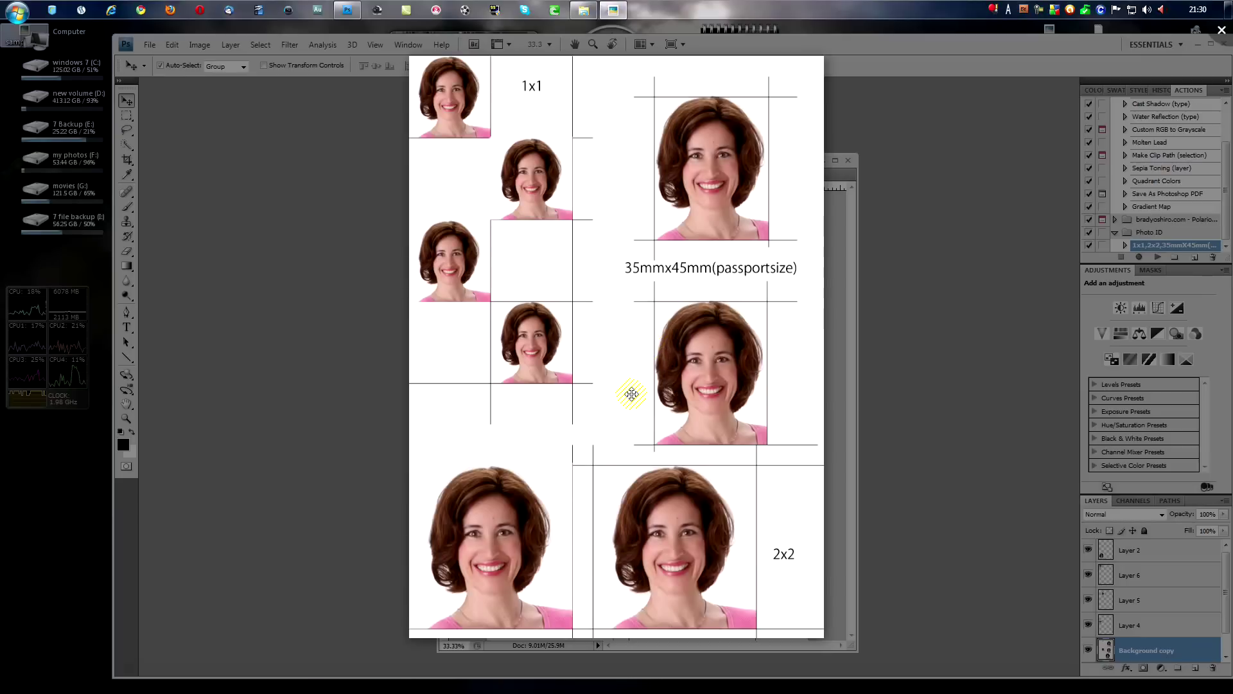
click(966, 184)
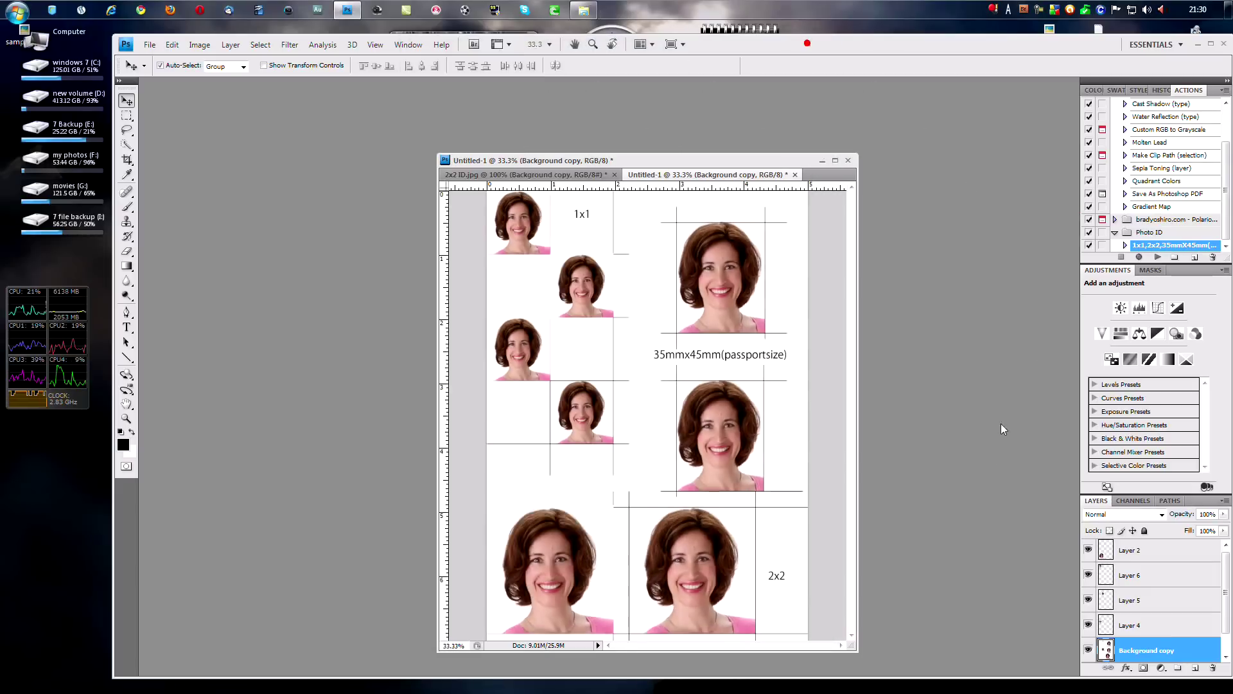
click(849, 160)
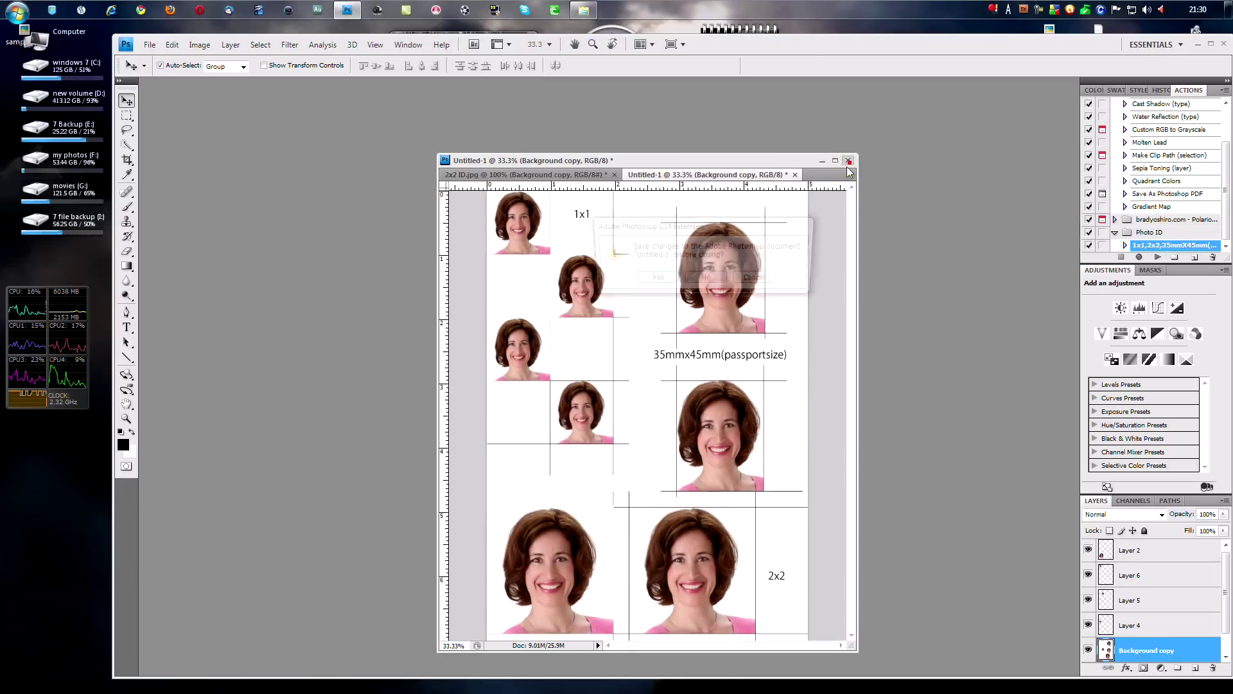
click(710, 279)
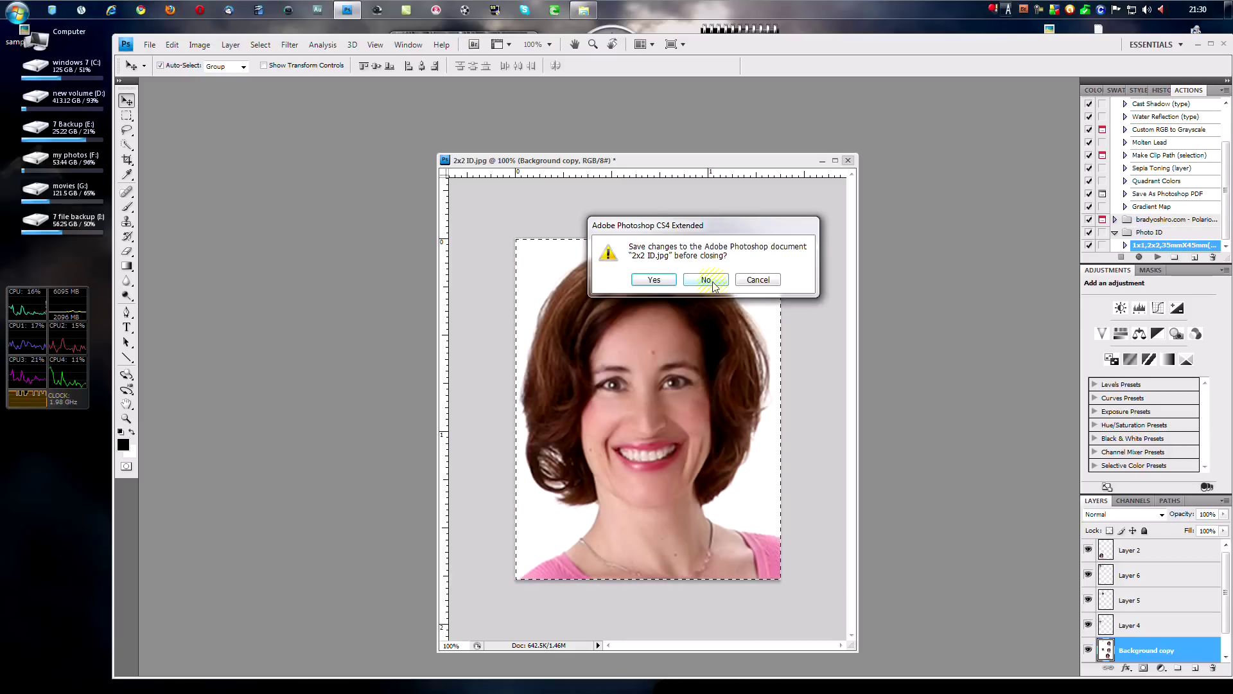
click(712, 281)
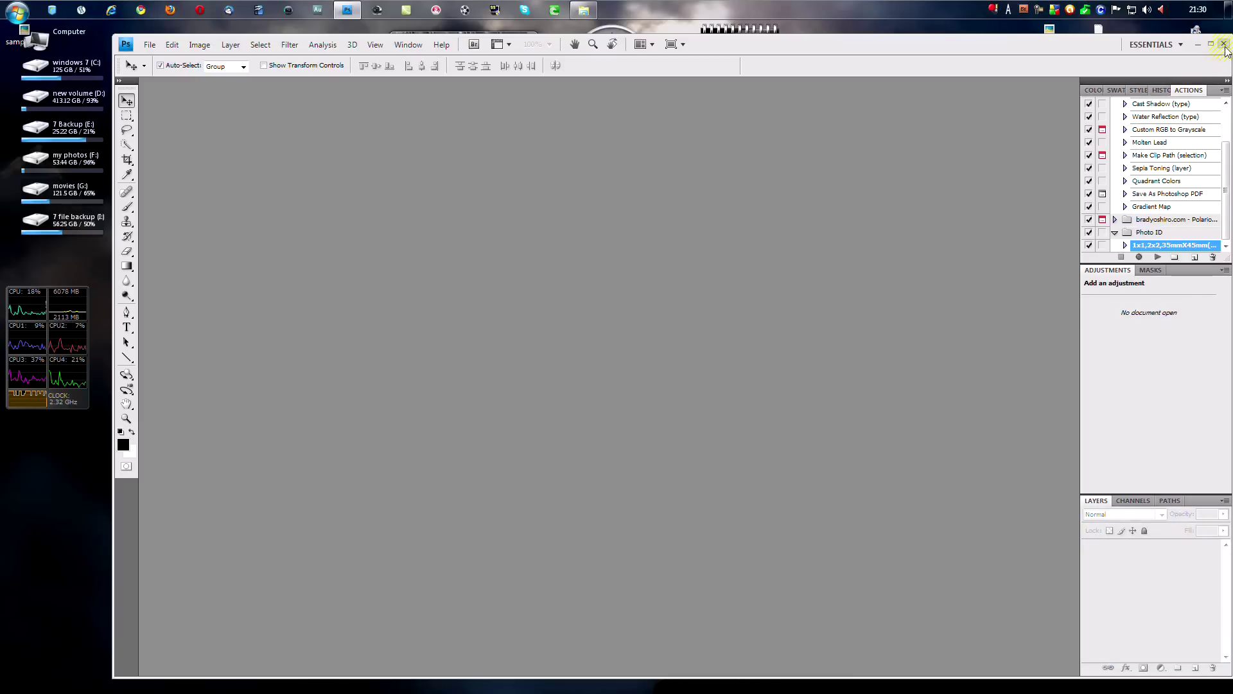
Exit Photoshop to return to the desktop.
click(1227, 207)
click(1224, 44)
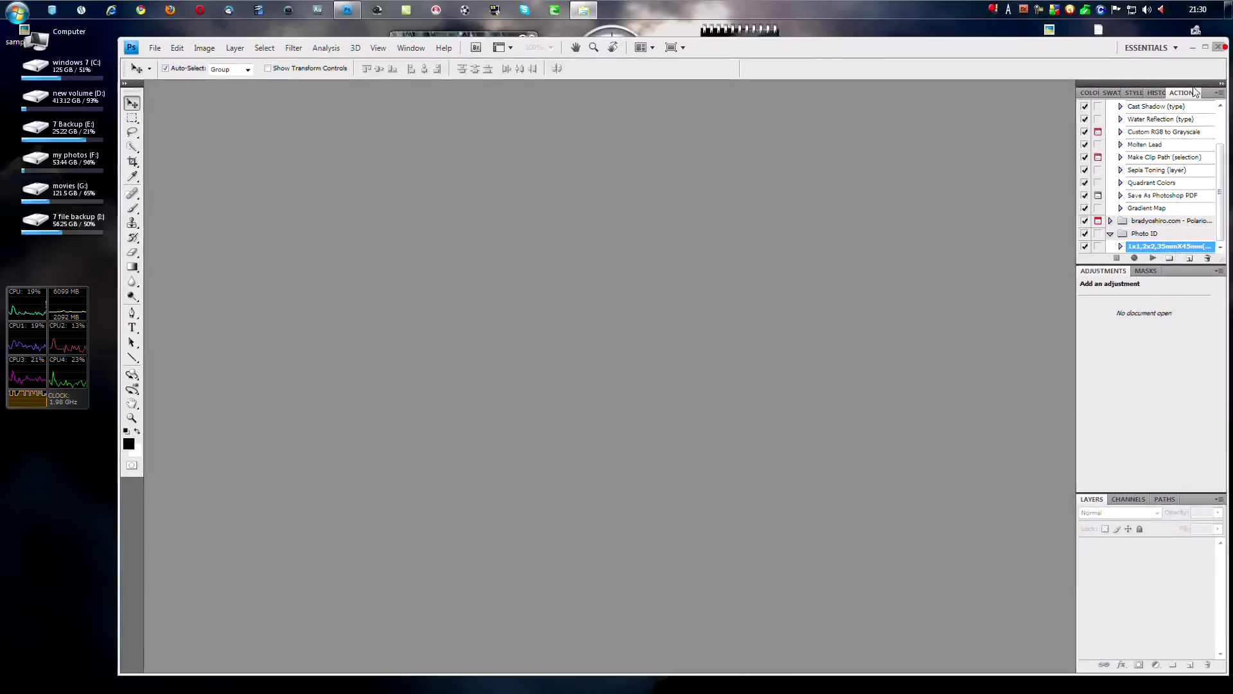
click(862, 322)
Move sample.jpg to an empty area of the desktop, view it in Picasa Photo Viewer and close the viewer.
drag(24, 35, 371, 327)
double_click(371, 327)
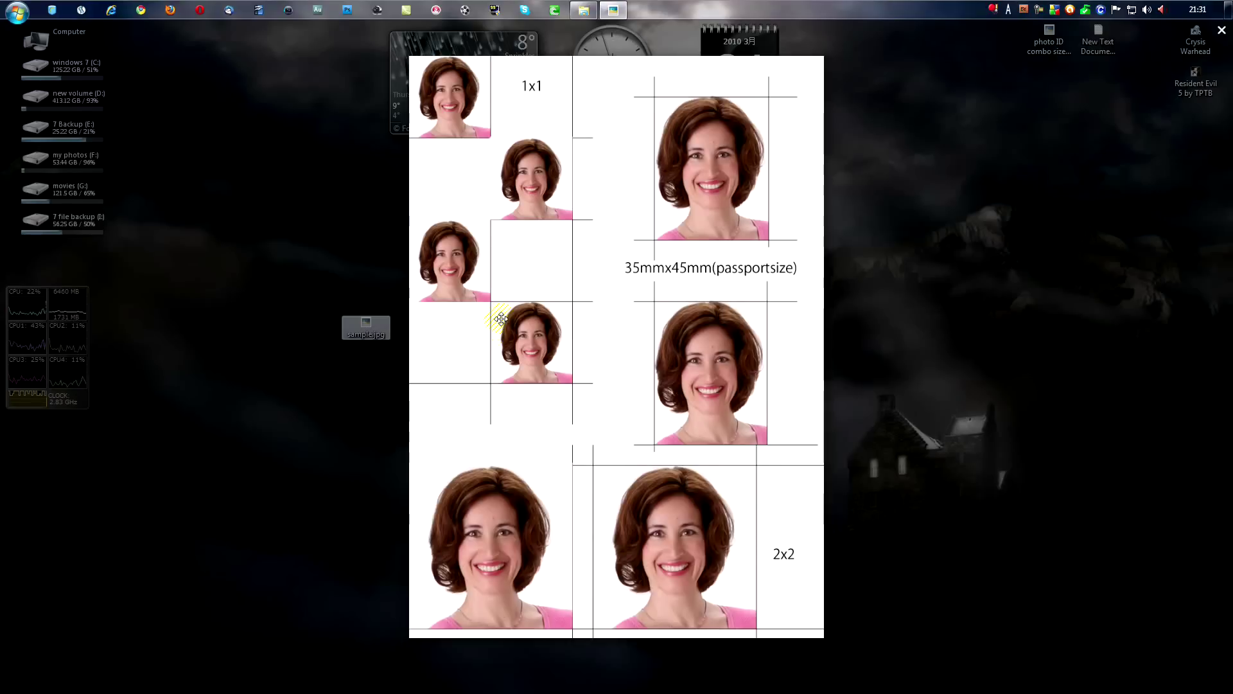
mouse_move(884, 469)
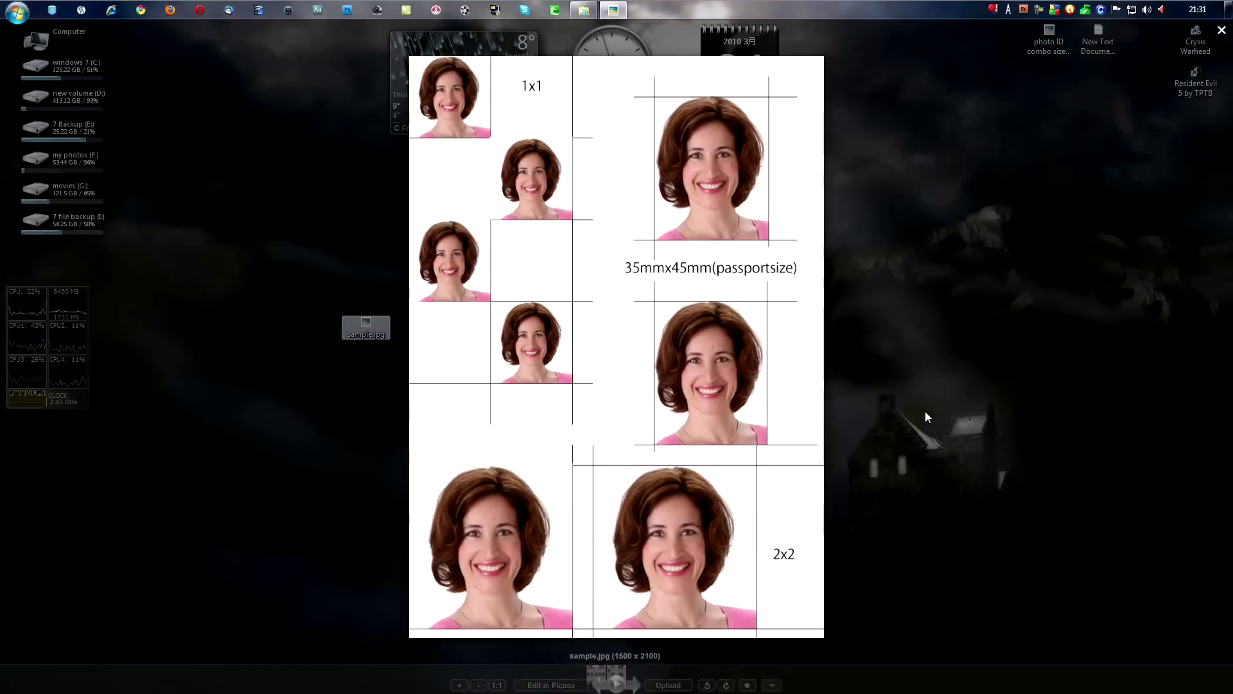
click(981, 395)
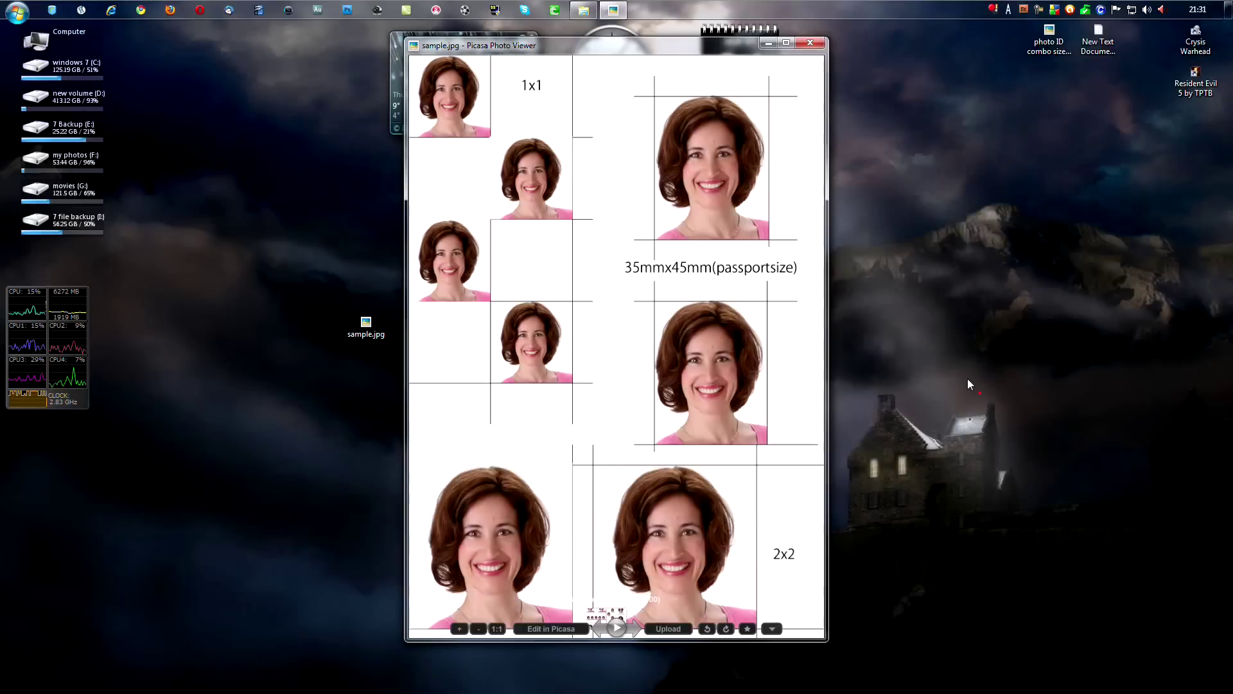
click(817, 43)
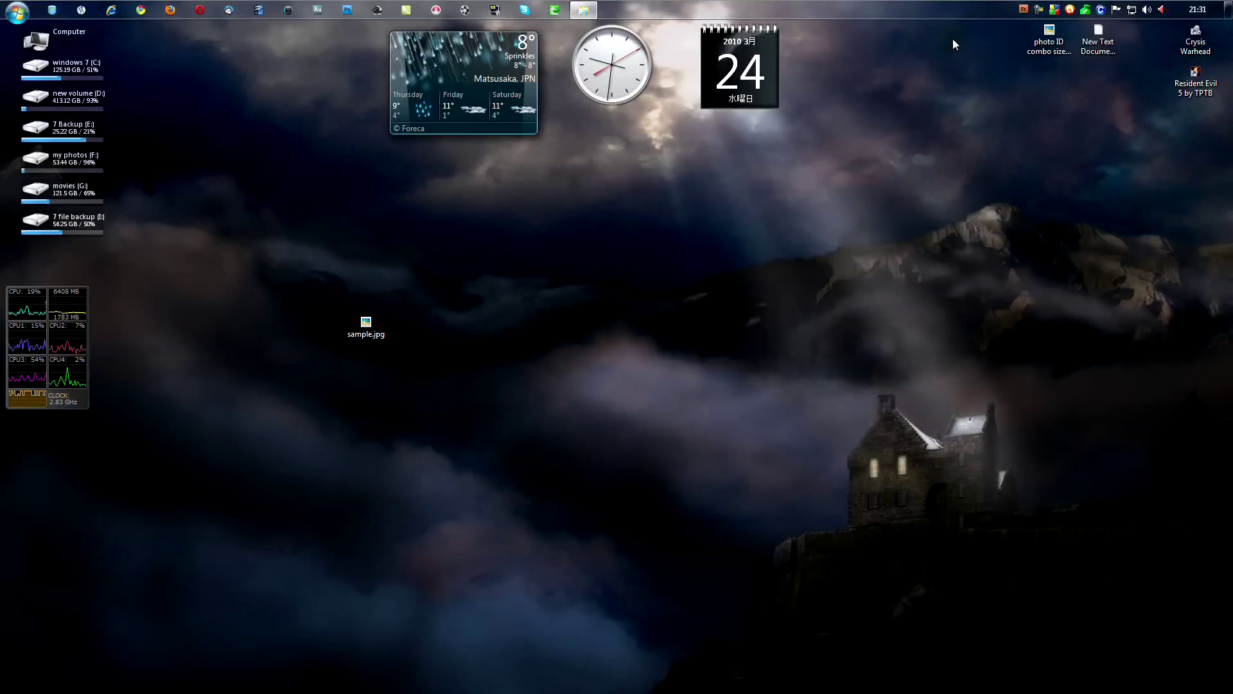